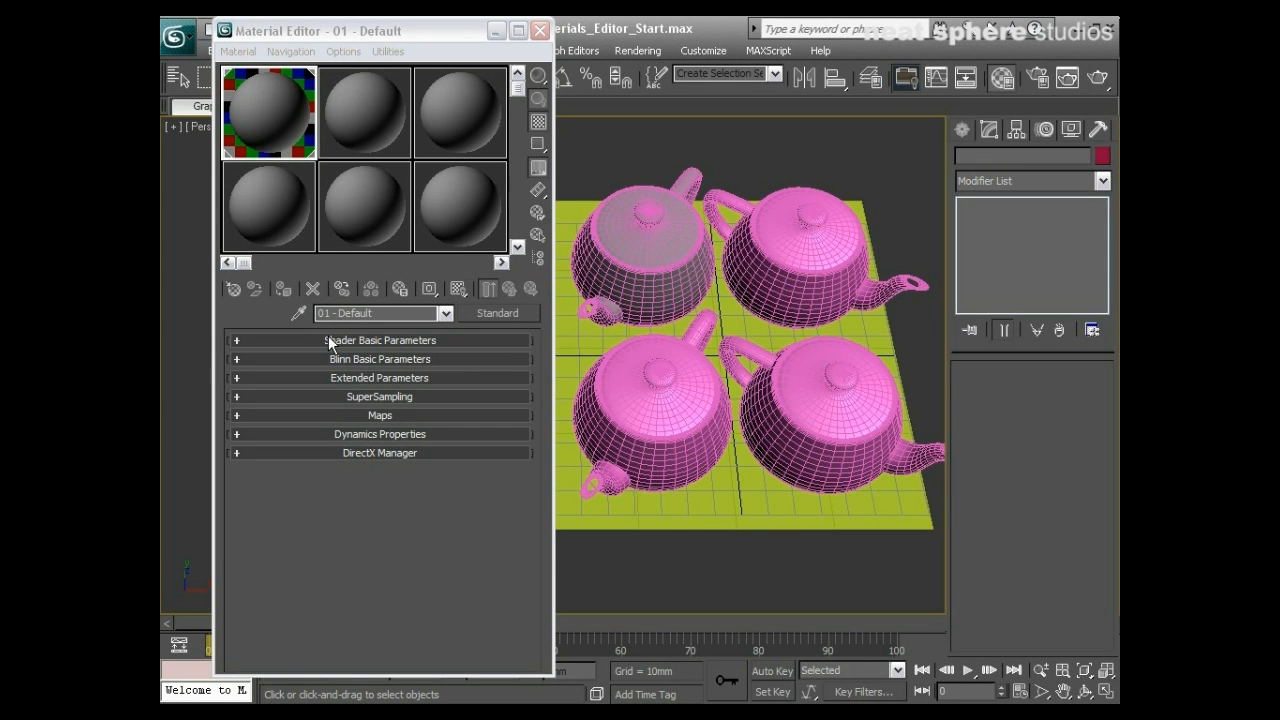
- Render the perspective view framed closely on the grey teapot, and close the rendered image
alt+middle_drag(722, 386, 934, 330)
middle_drag(672, 299, 839, 330)
alt+middle_drag(839, 330, 673, 431)
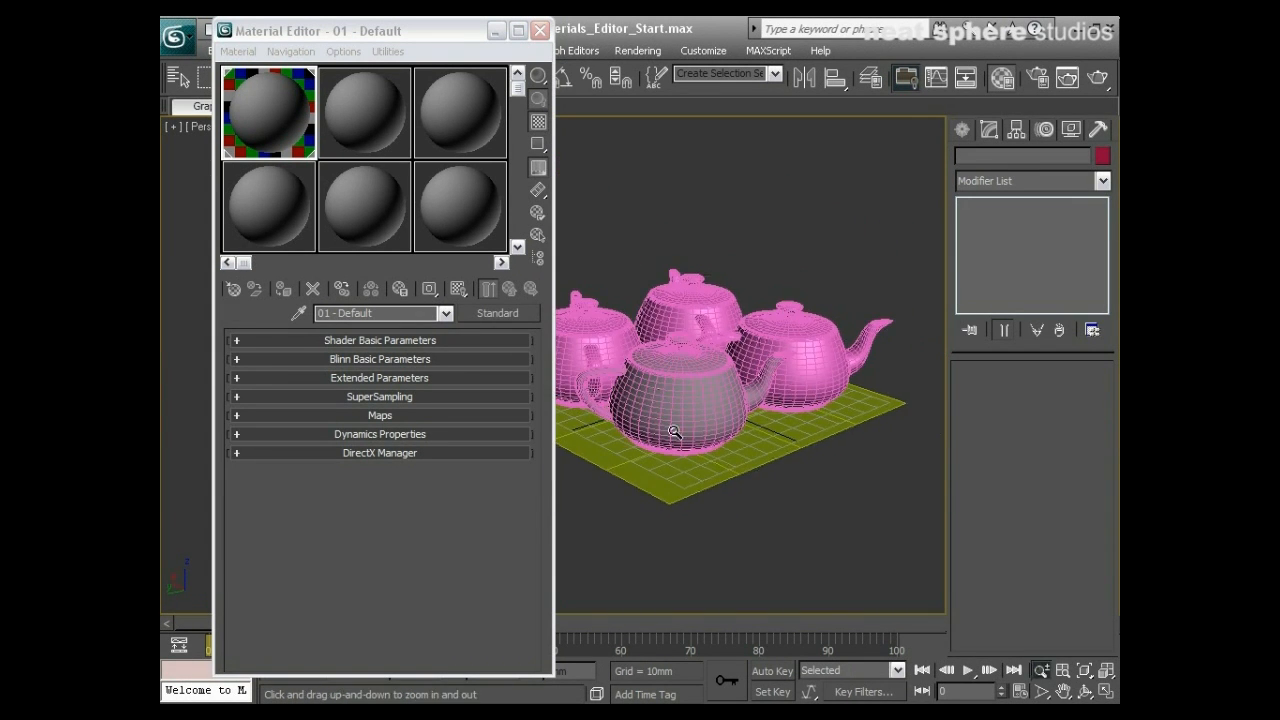
drag(700, 443, 706, 390)
middle_drag(750, 398, 623, 375)
drag(623, 375, 627, 339)
middle_drag(651, 354, 624, 346)
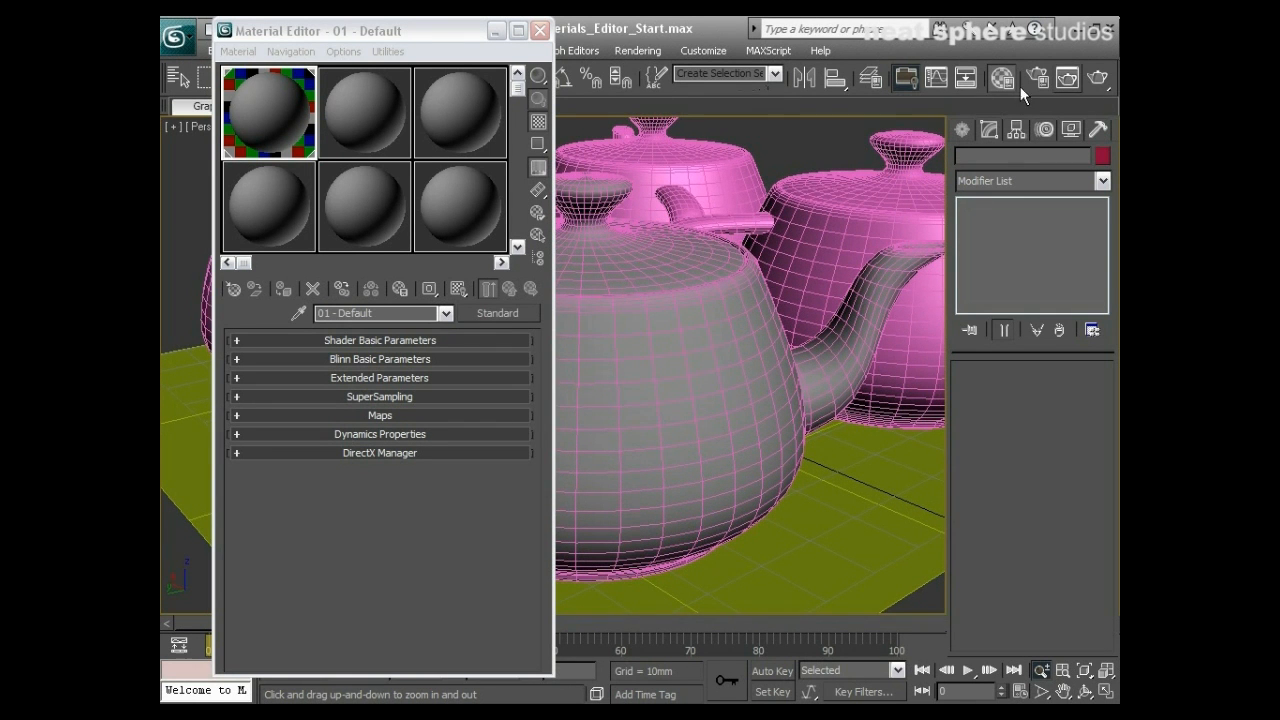
click(1097, 84)
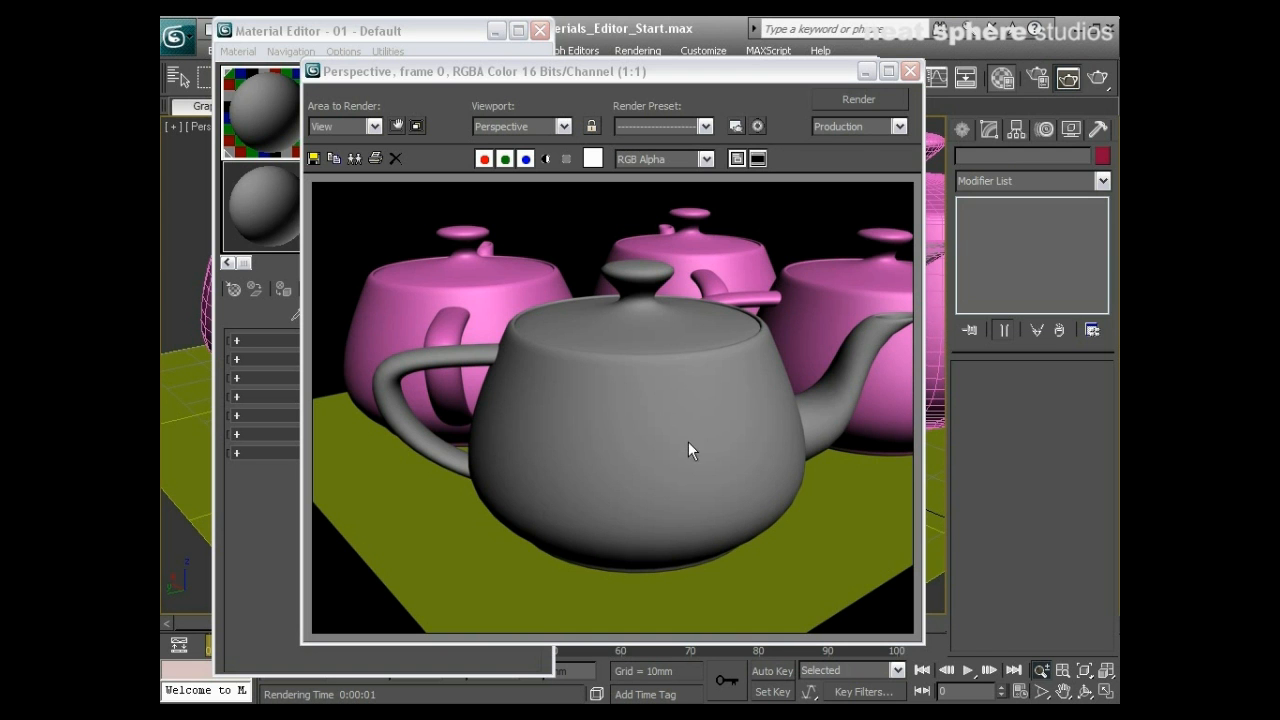
click(910, 71)
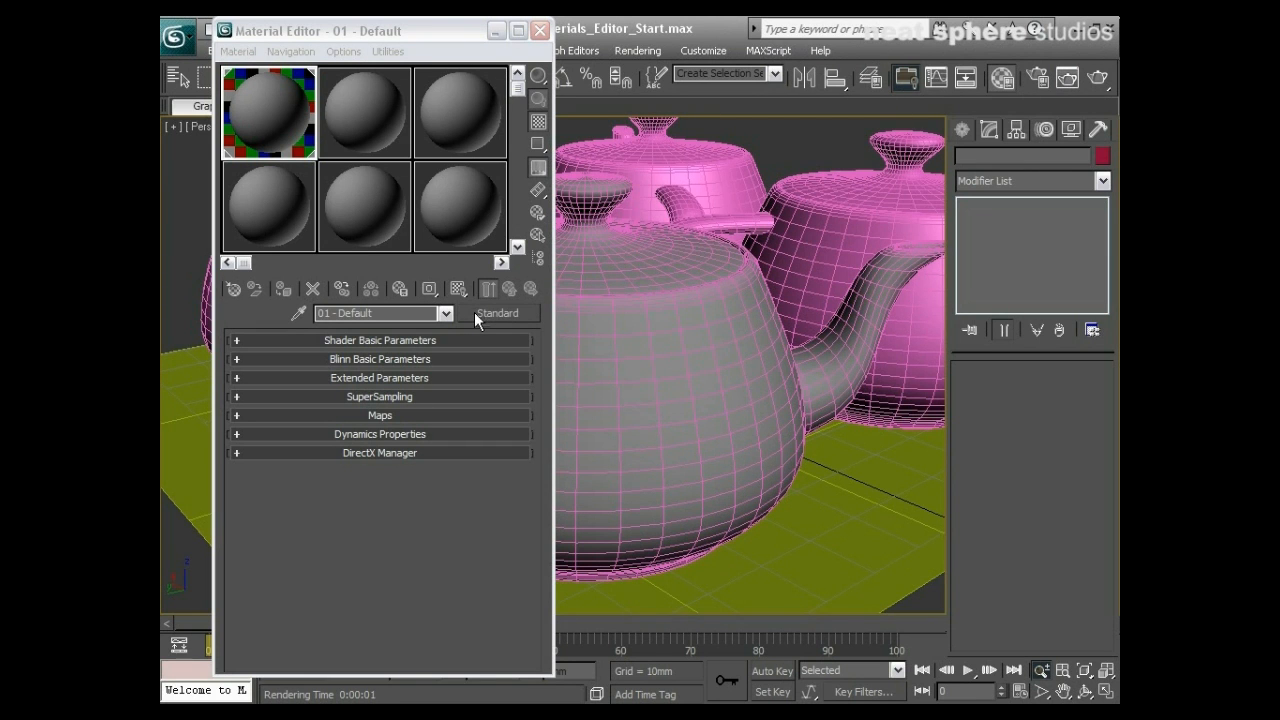
- Switch the first material's shader to Anisotropic, with specular level 123 and anisotropy 93
click(402, 340)
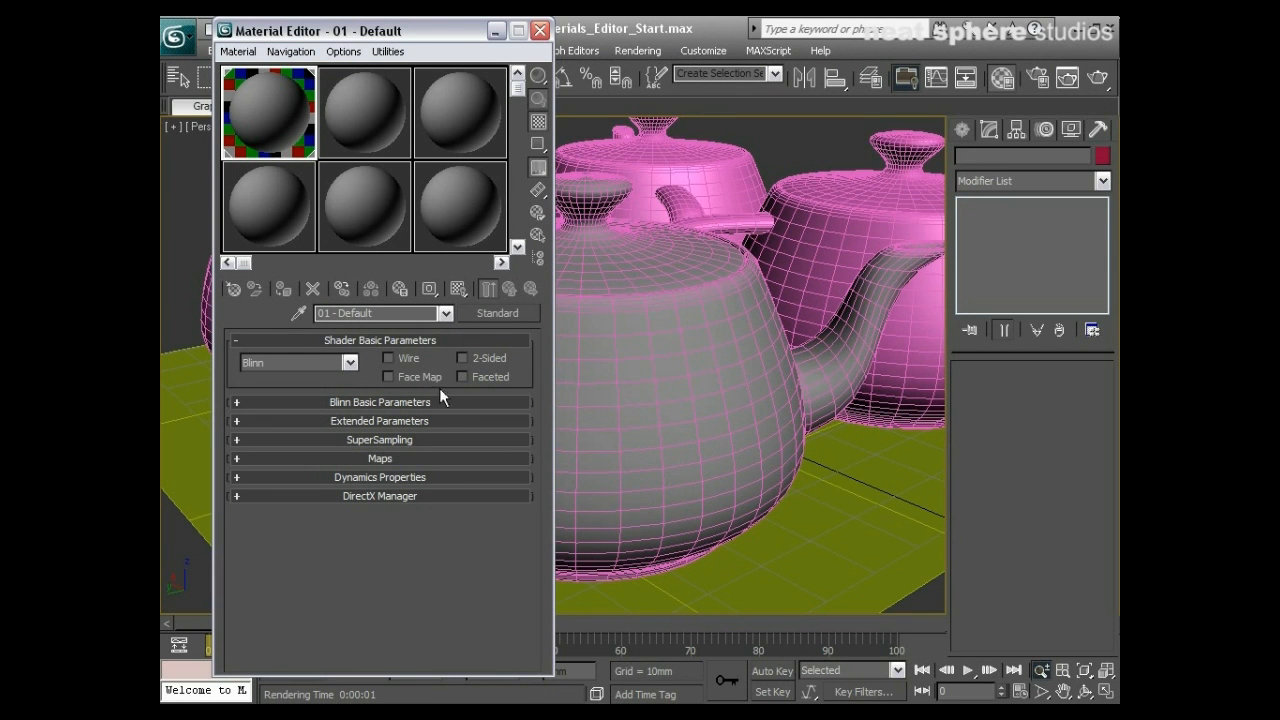
click(302, 364)
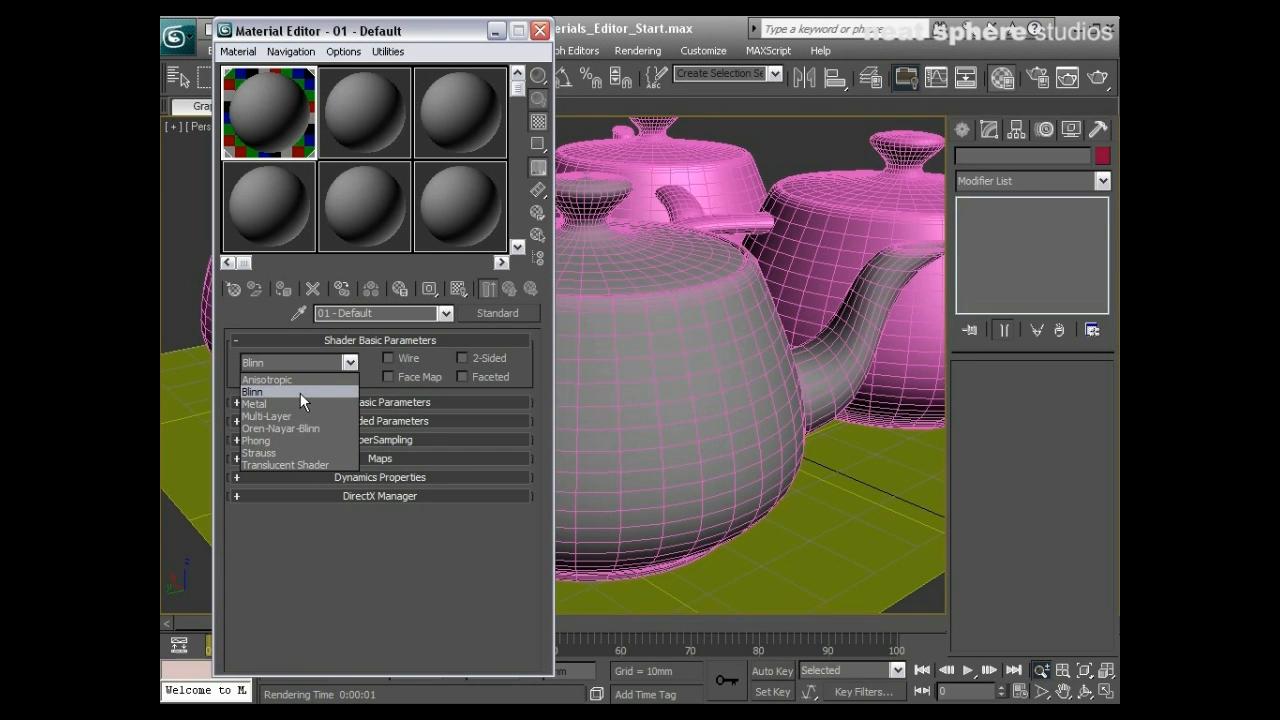
click(294, 378)
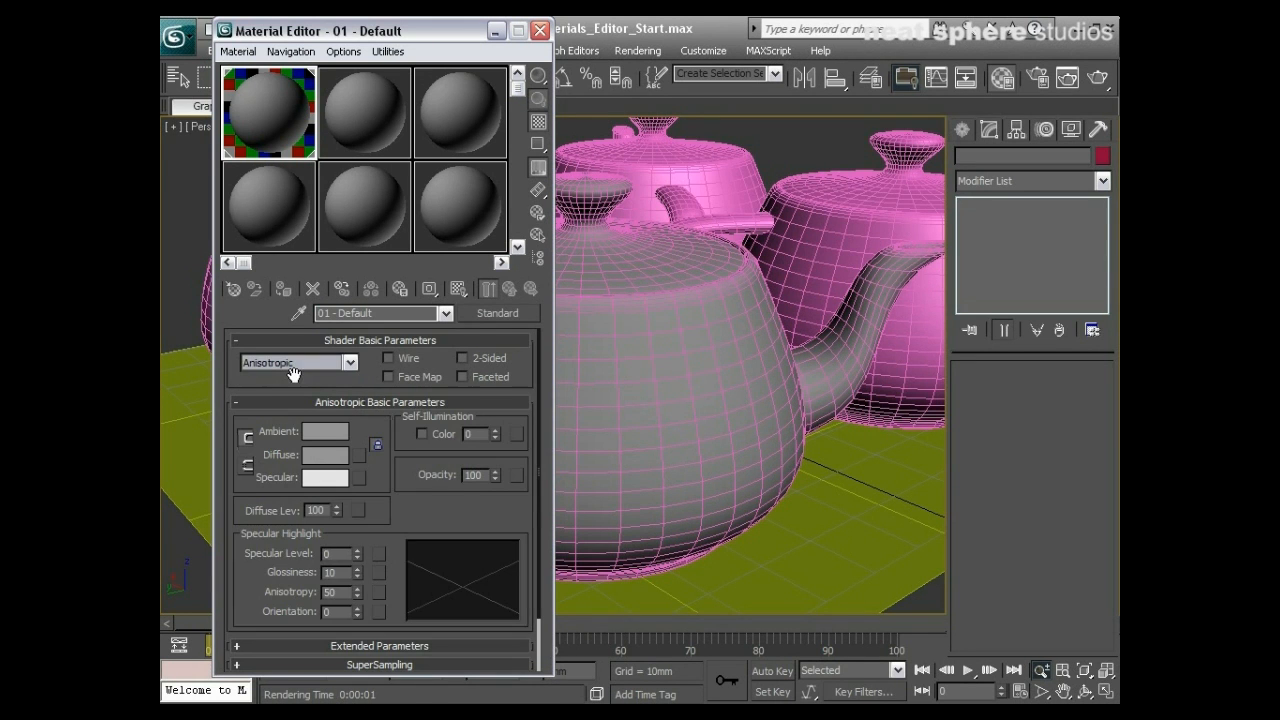
drag(356, 555, 362, 440)
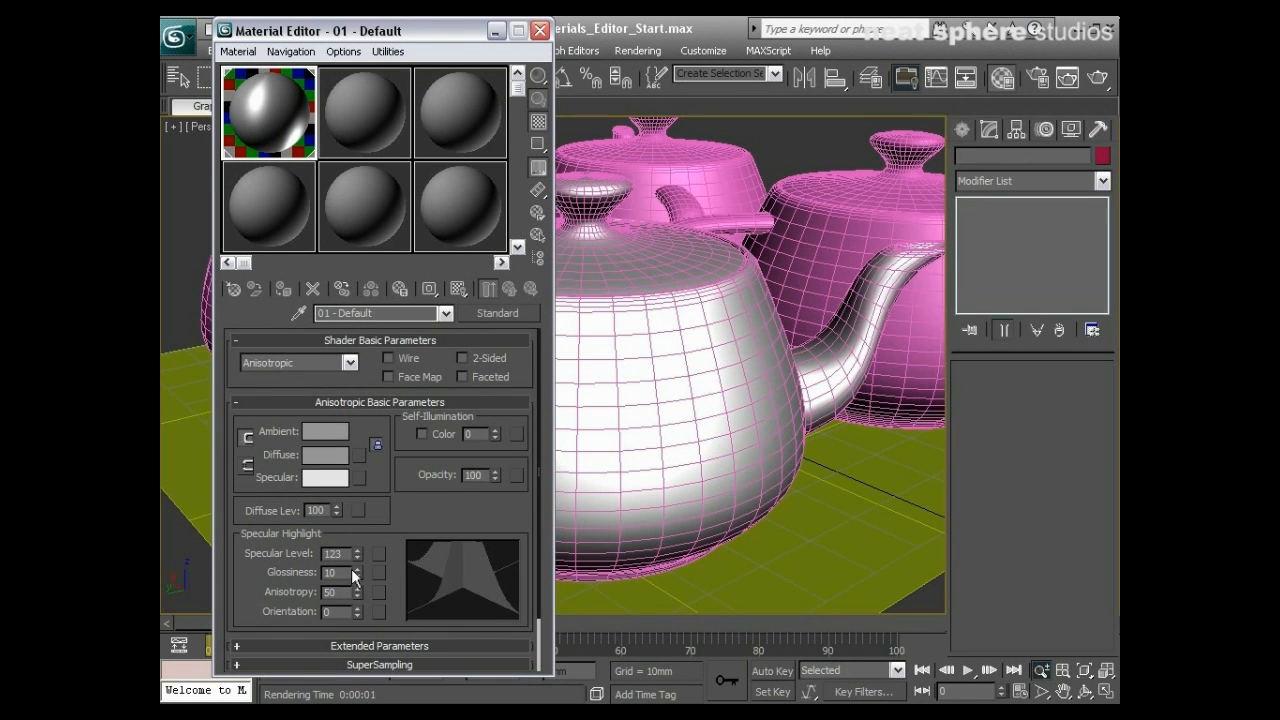
drag(357, 595, 350, 552)
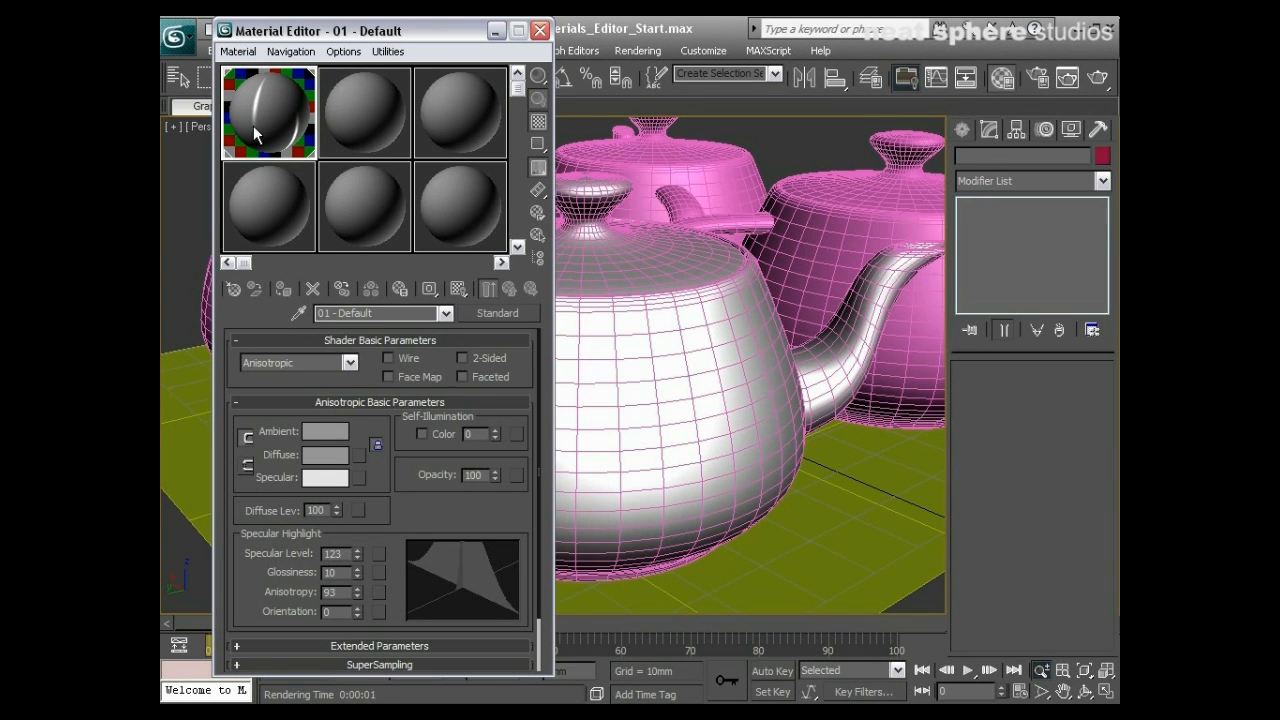
- Change the material's shader to Blinn, with specular level 68 and glossiness 60
click(349, 362)
click(260, 392)
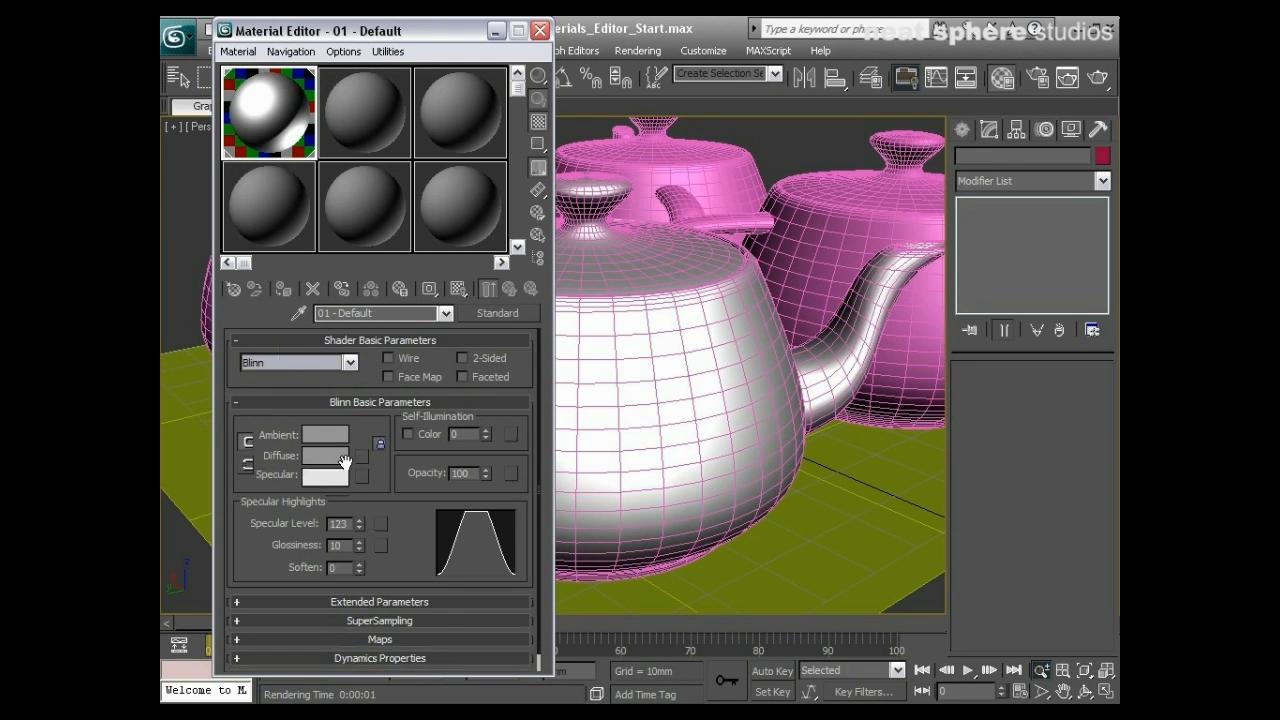
drag(359, 528, 357, 491)
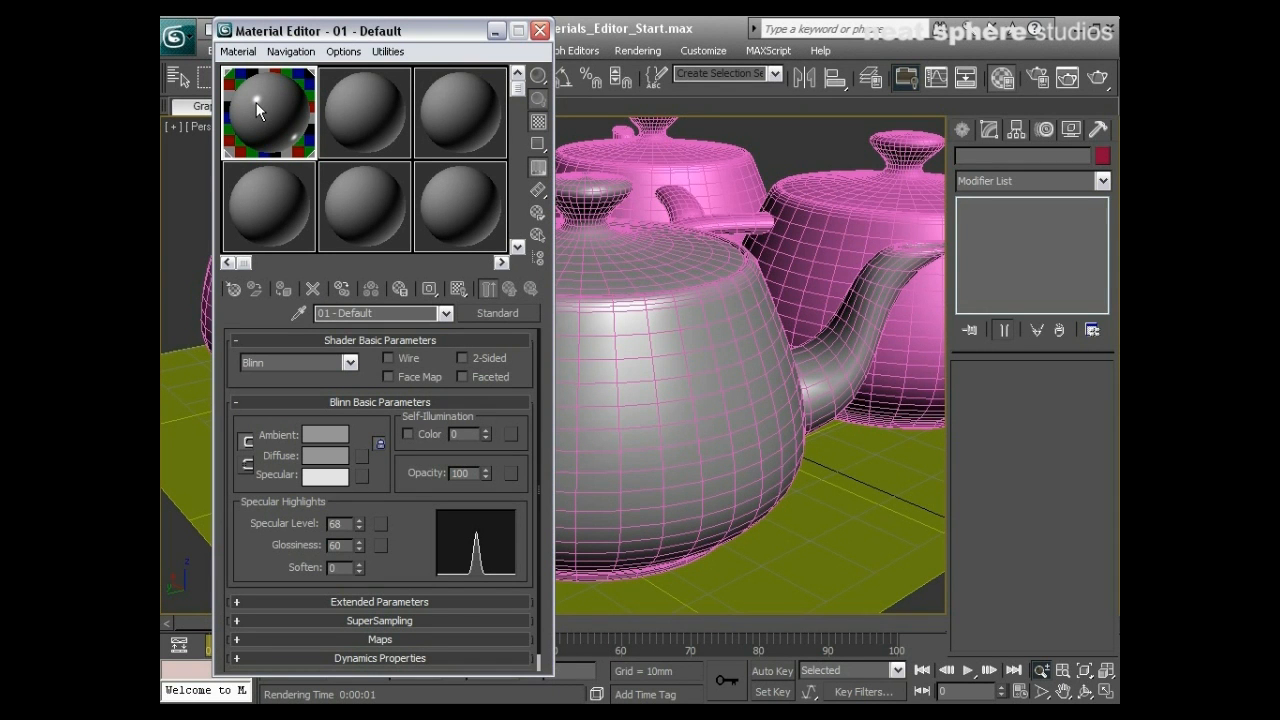
- Try the Multi-Layer shader with first-layer anisotropy 93, and second-layer level 138 and anisotropy 91
click(348, 362)
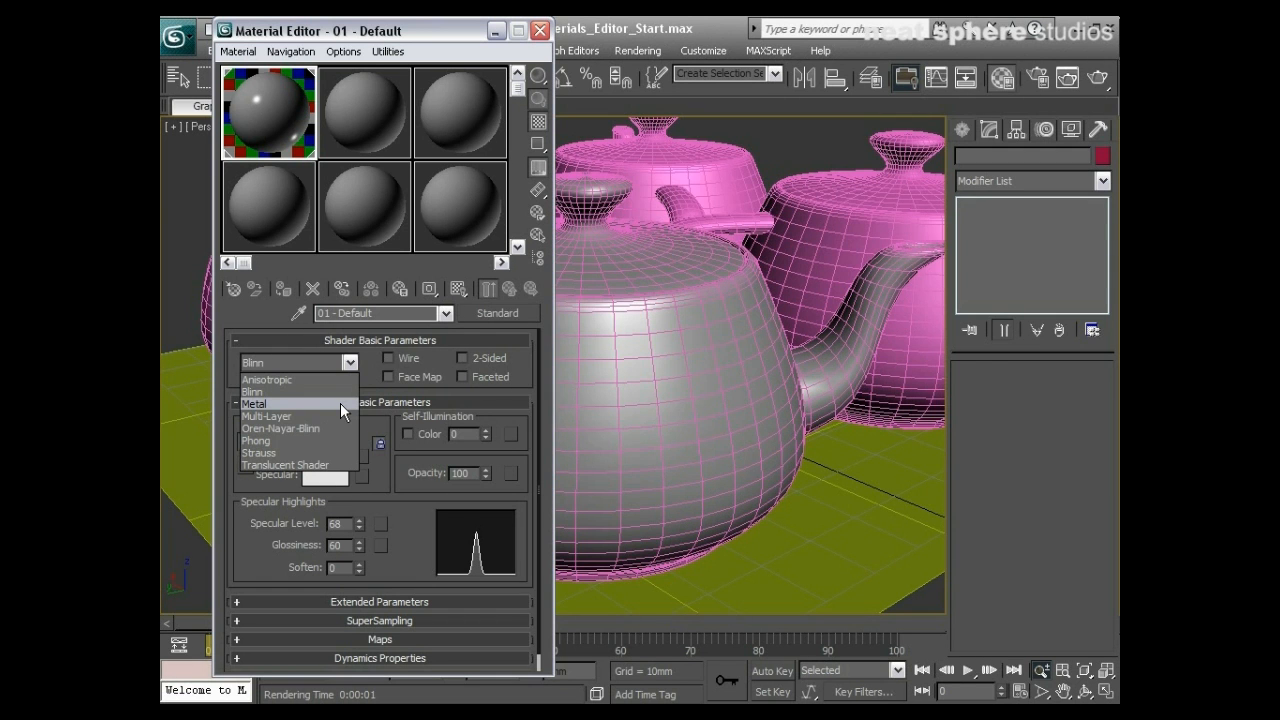
click(306, 415)
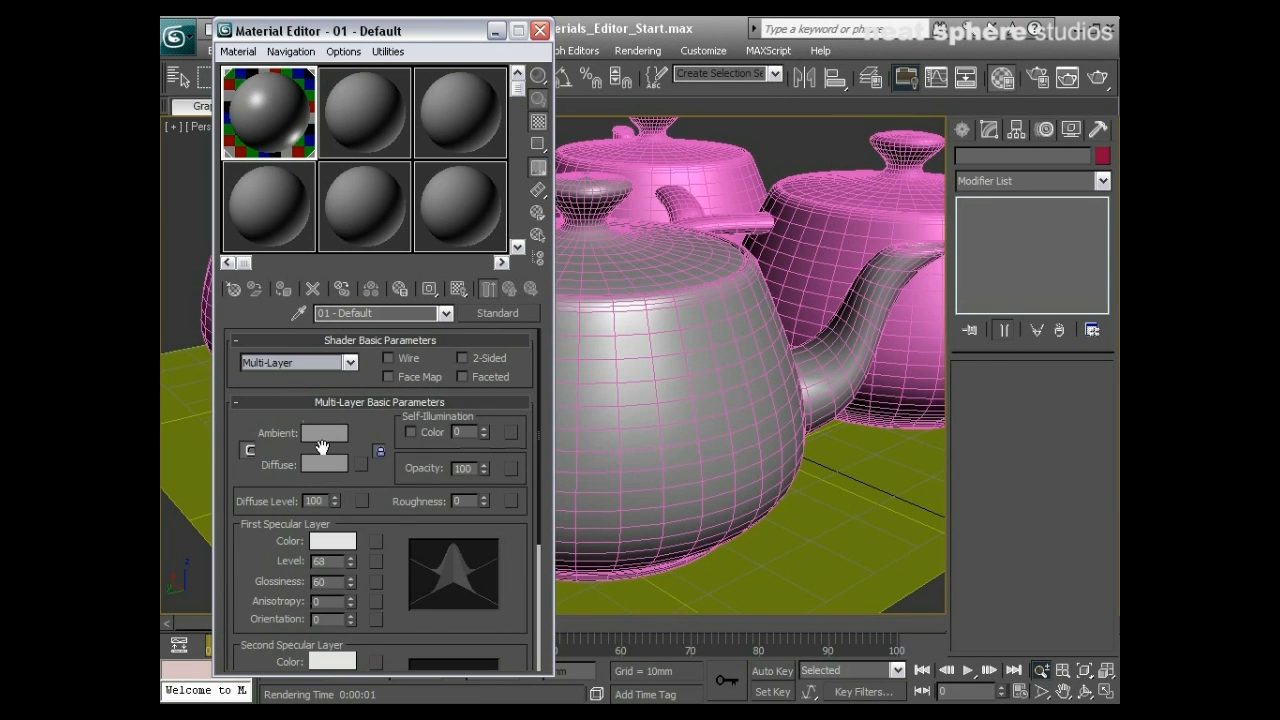
drag(389, 568, 345, 379)
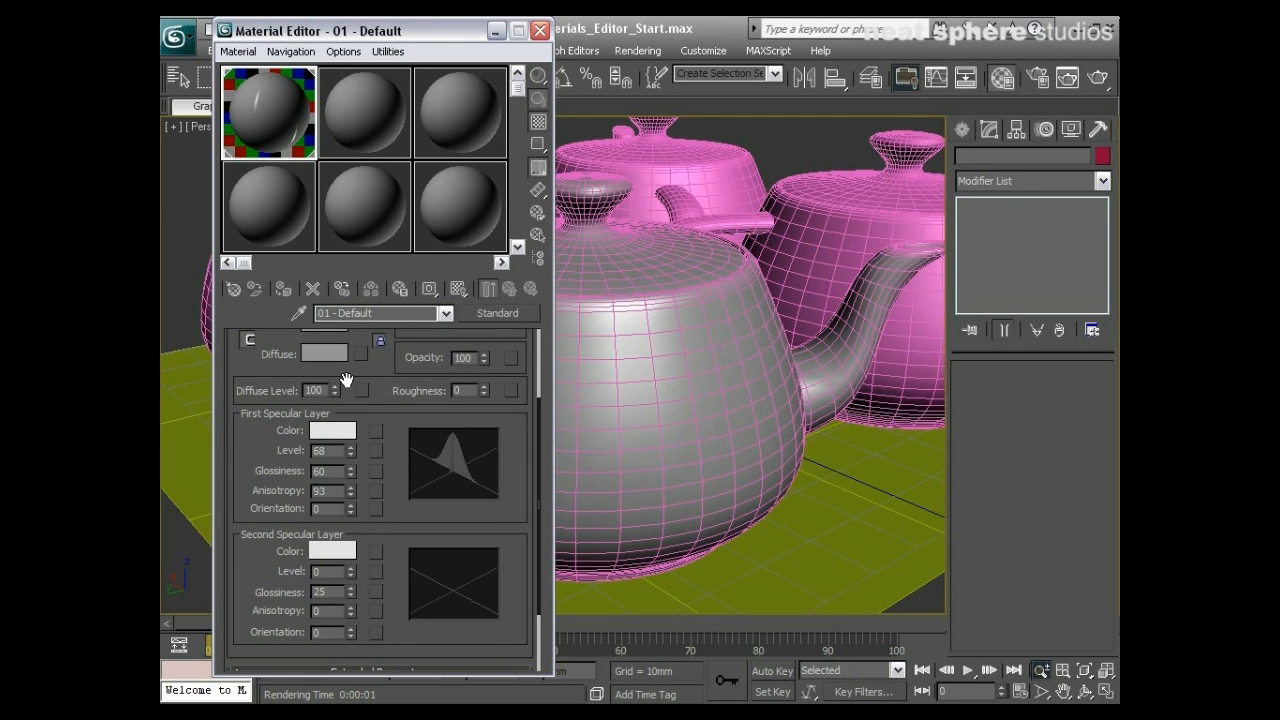
drag(349, 574, 353, 441)
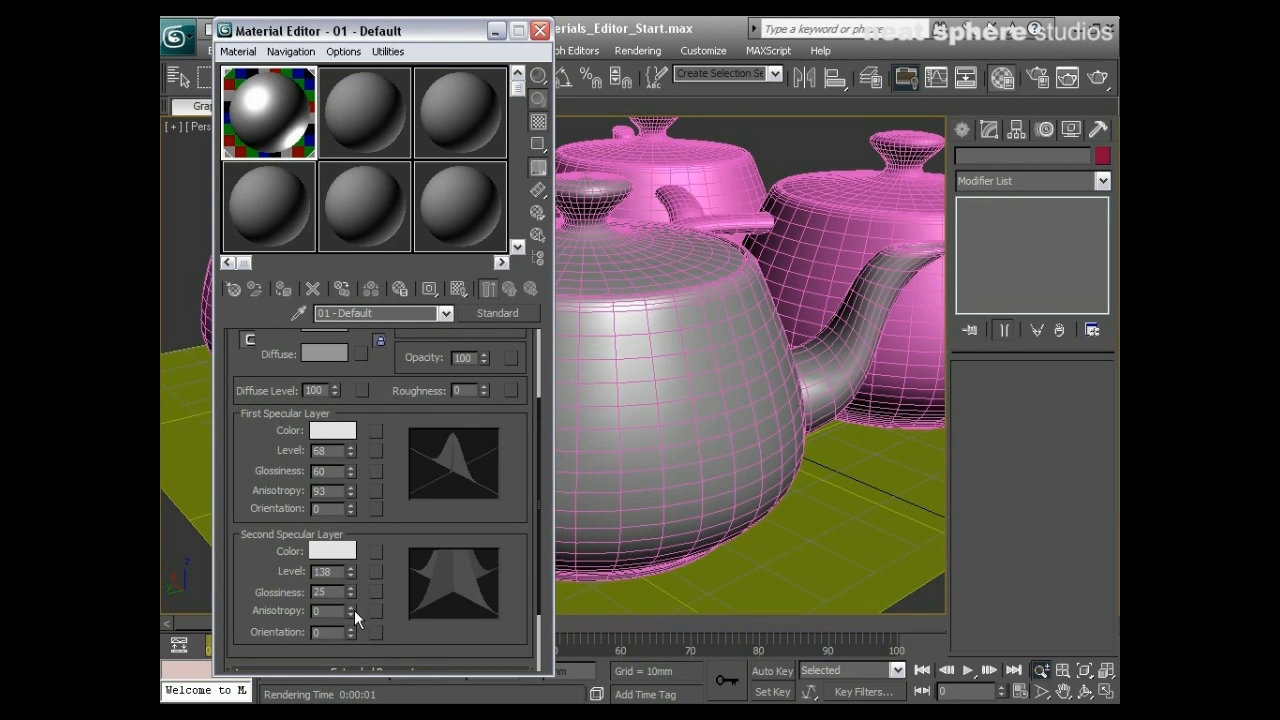
drag(350, 607, 343, 514)
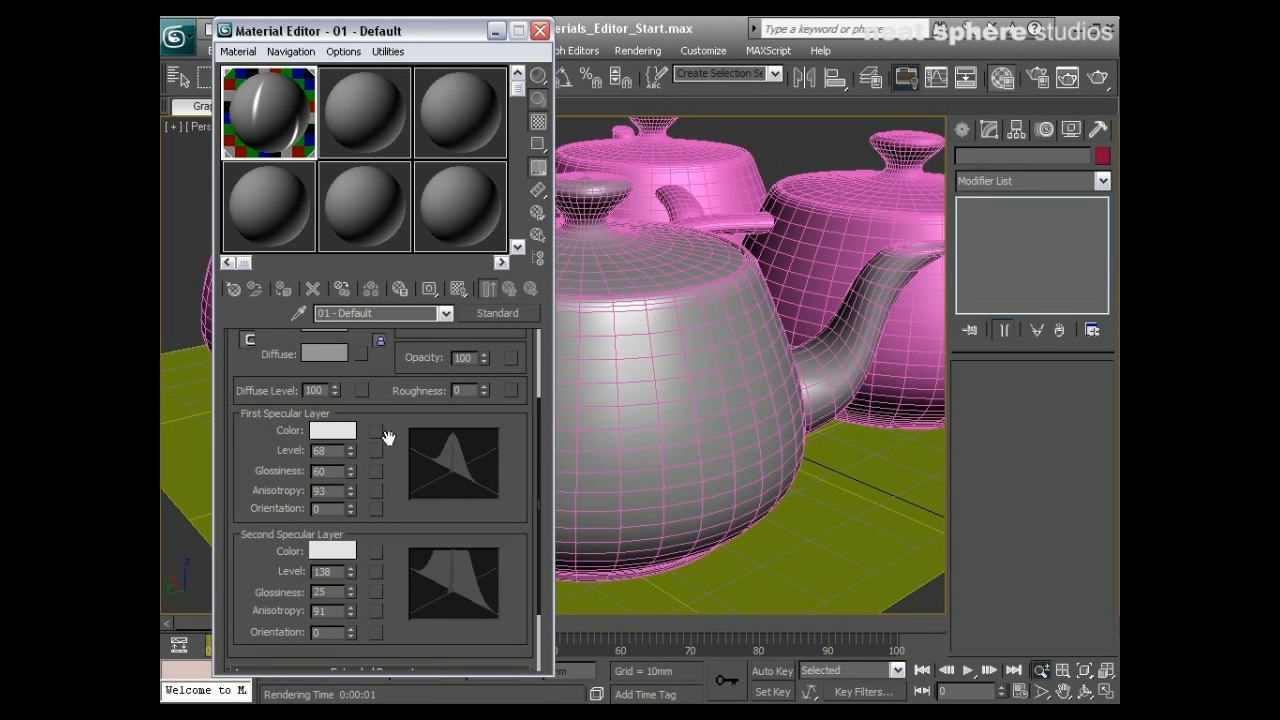
- Change the shader to Oren-Nayar-Blinn and soften the highlight with specular level 27 and glossiness 32
scroll(401, 430, up, 3)
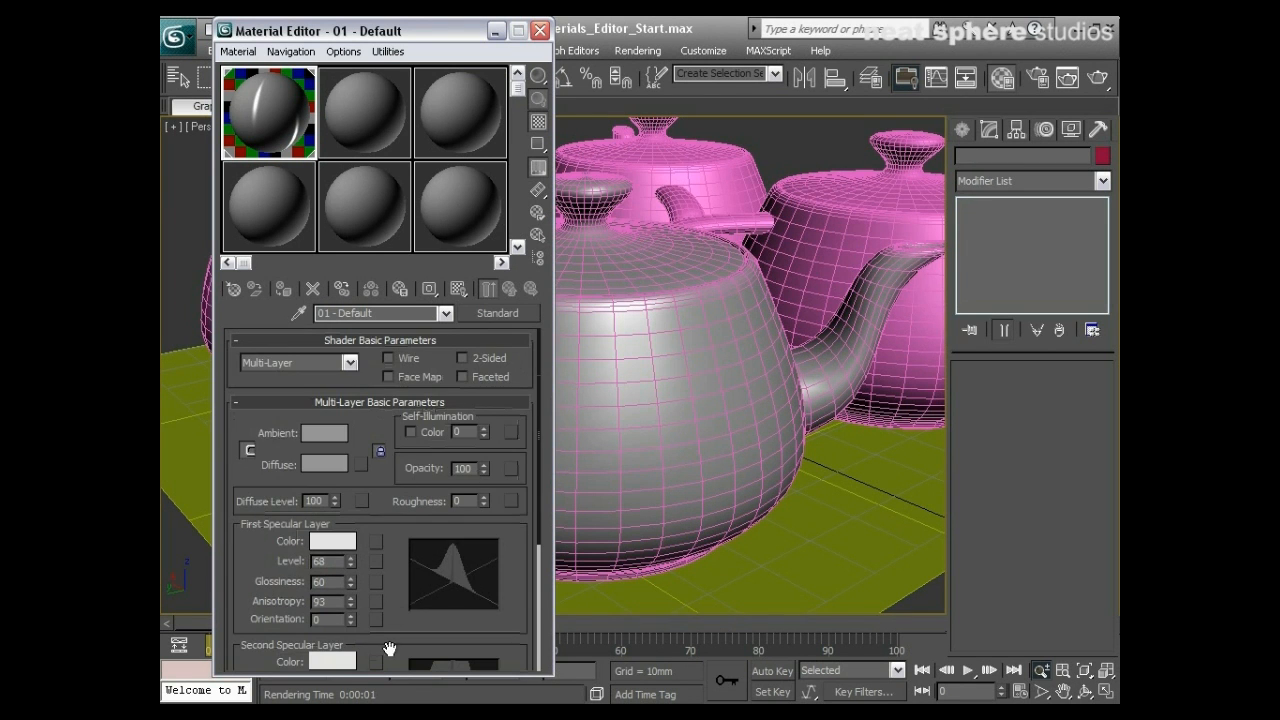
click(350, 363)
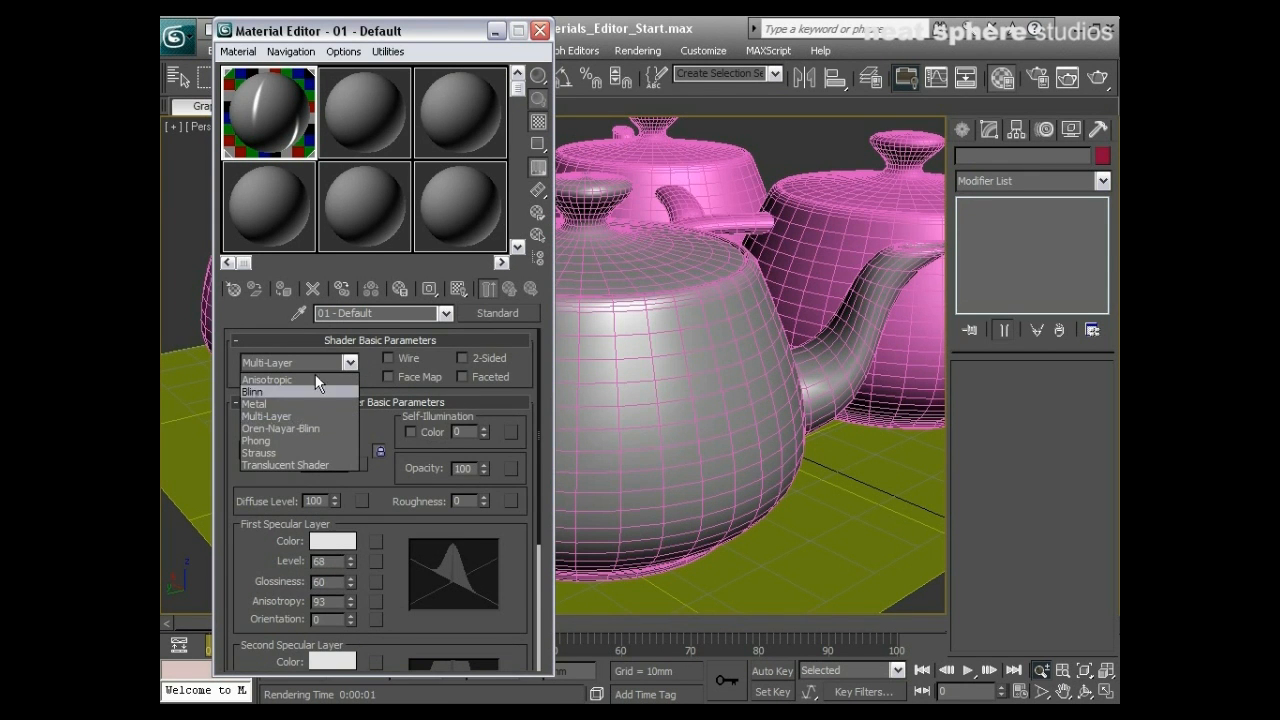
click(281, 428)
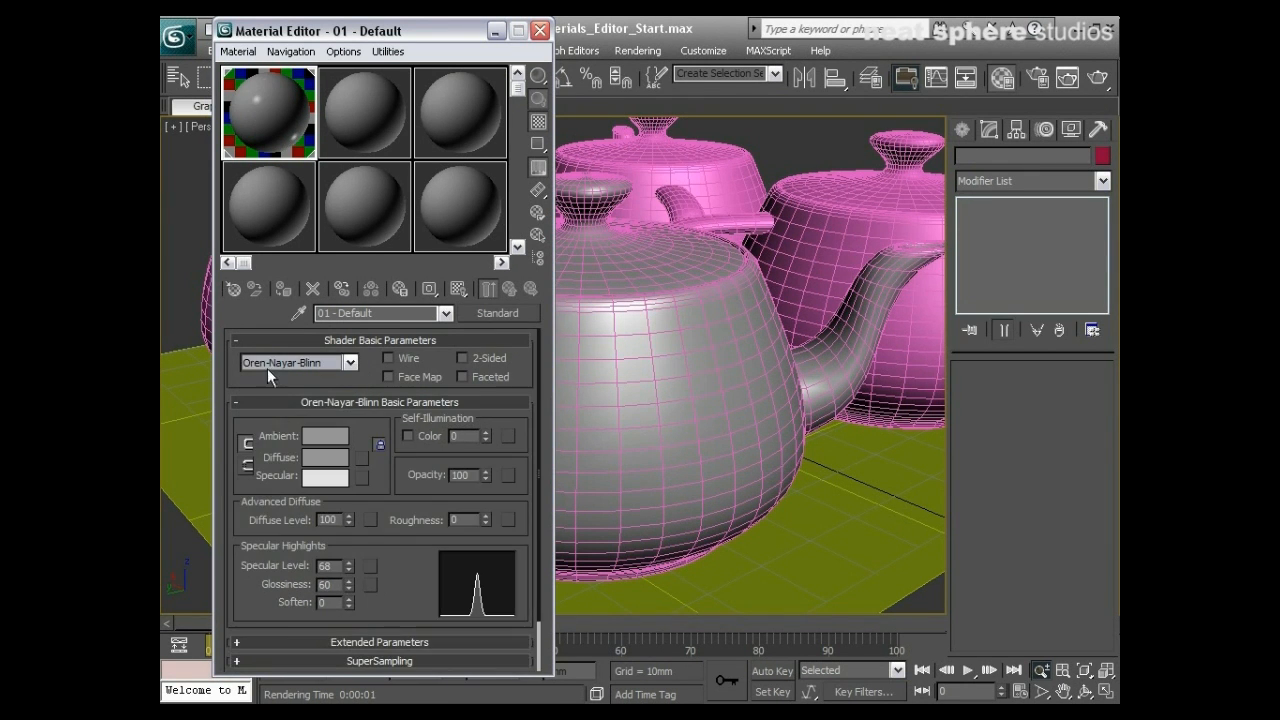
drag(350, 579, 352, 605)
click(348, 567)
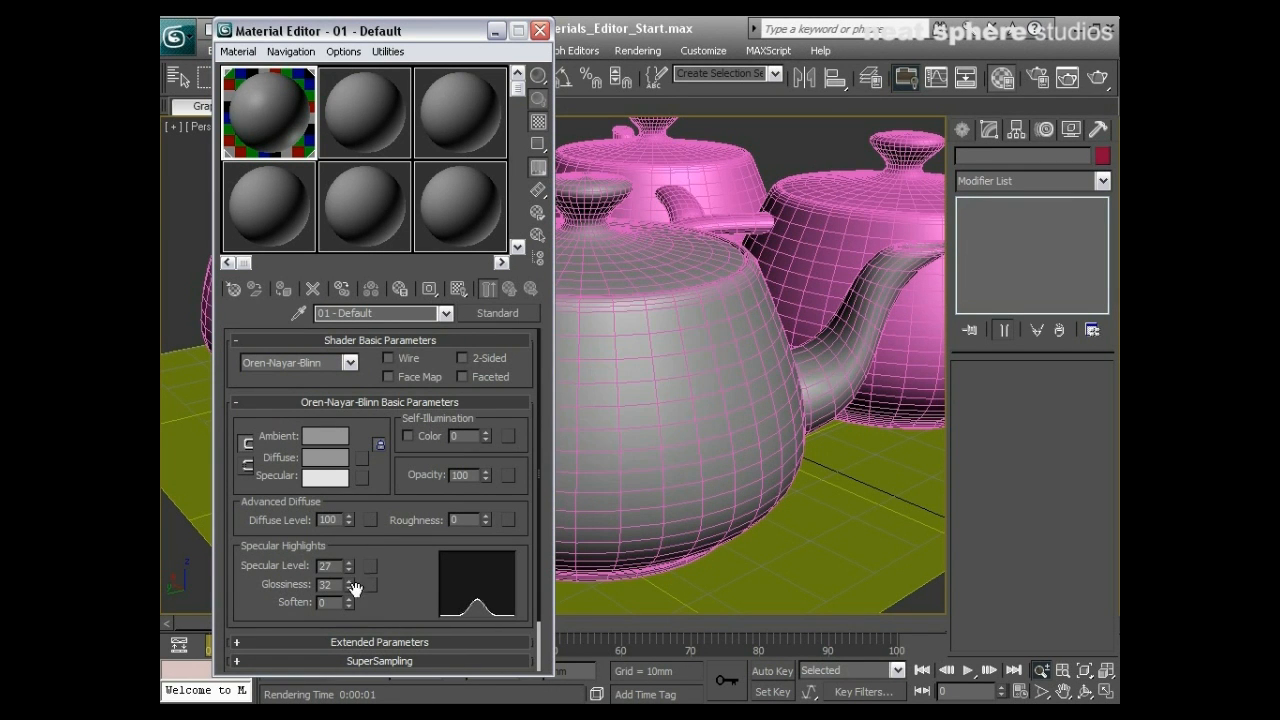
- Change the shader to Phong and set specular level 89 and glossiness 53
click(351, 366)
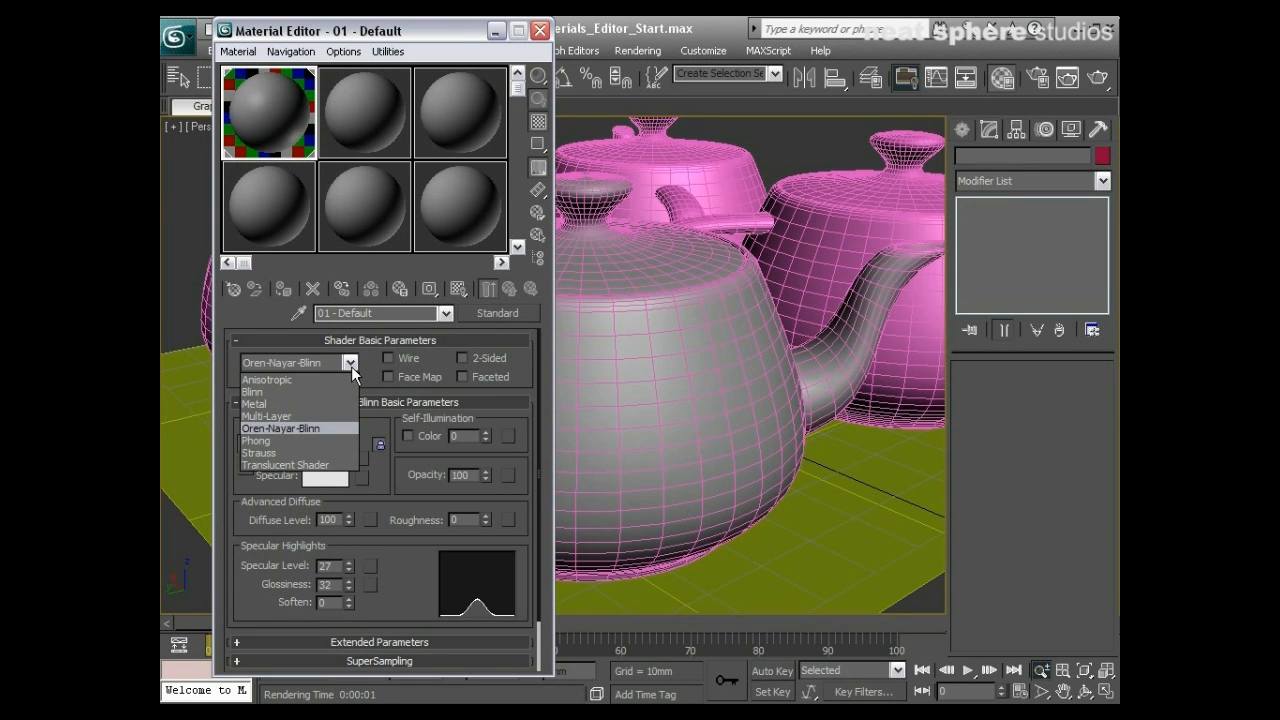
click(254, 442)
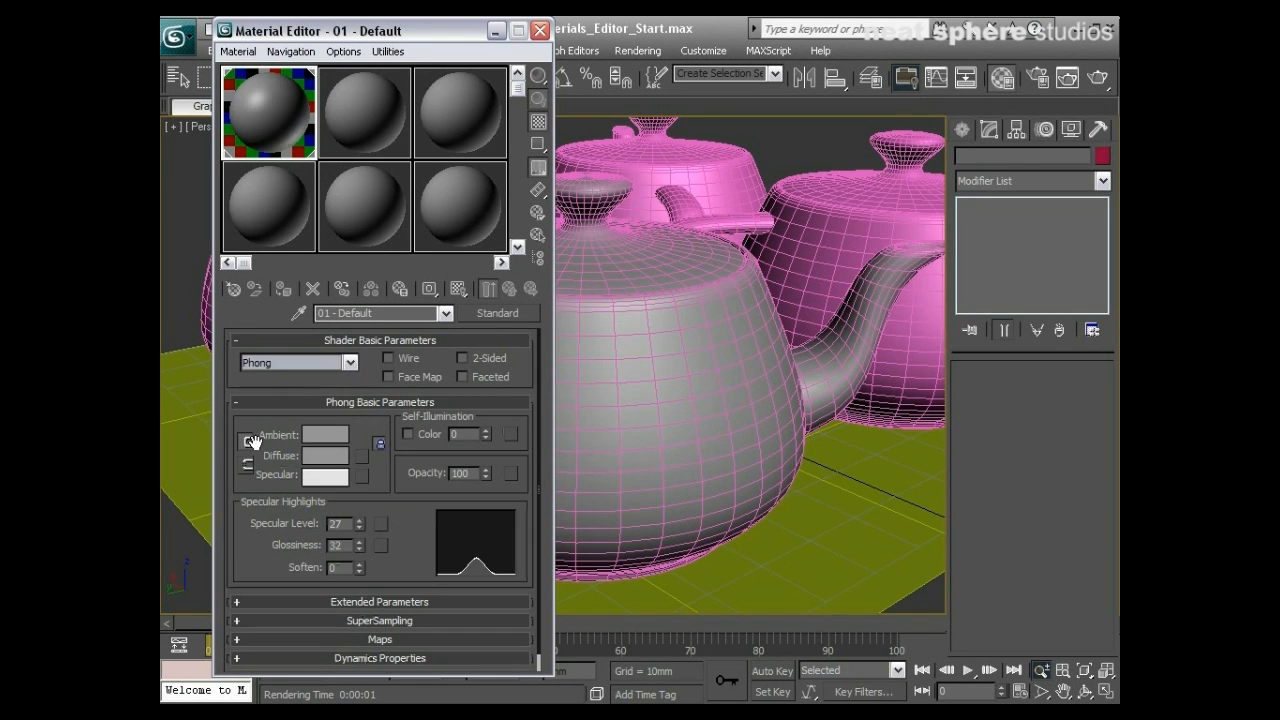
drag(358, 522, 357, 463)
drag(358, 546, 362, 531)
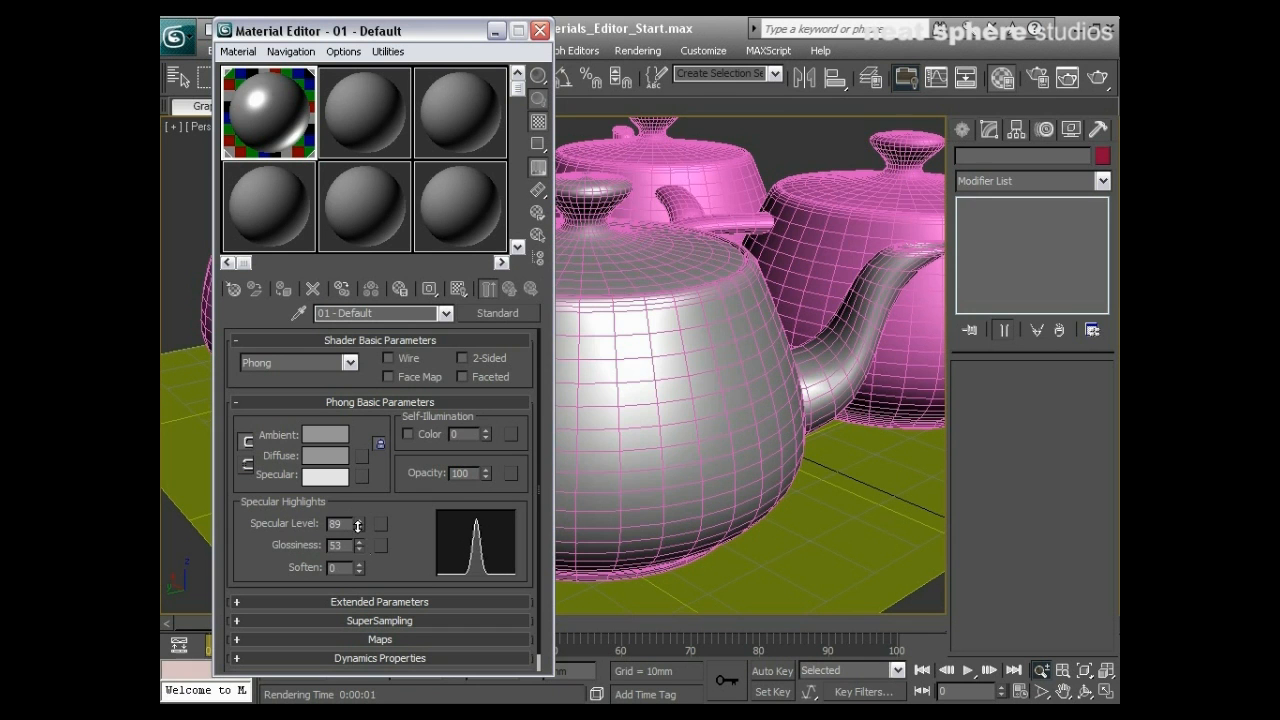
- Switch the material's shader to Strauss to preview its parameters
click(349, 364)
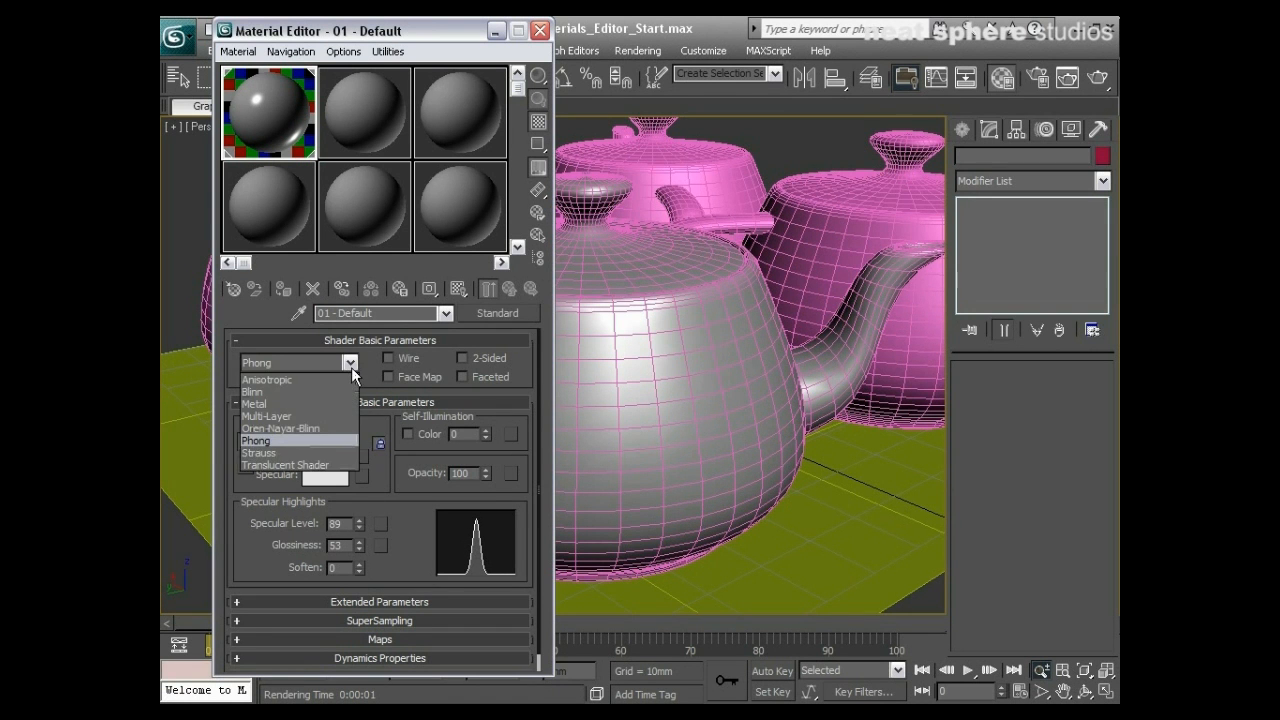
click(305, 453)
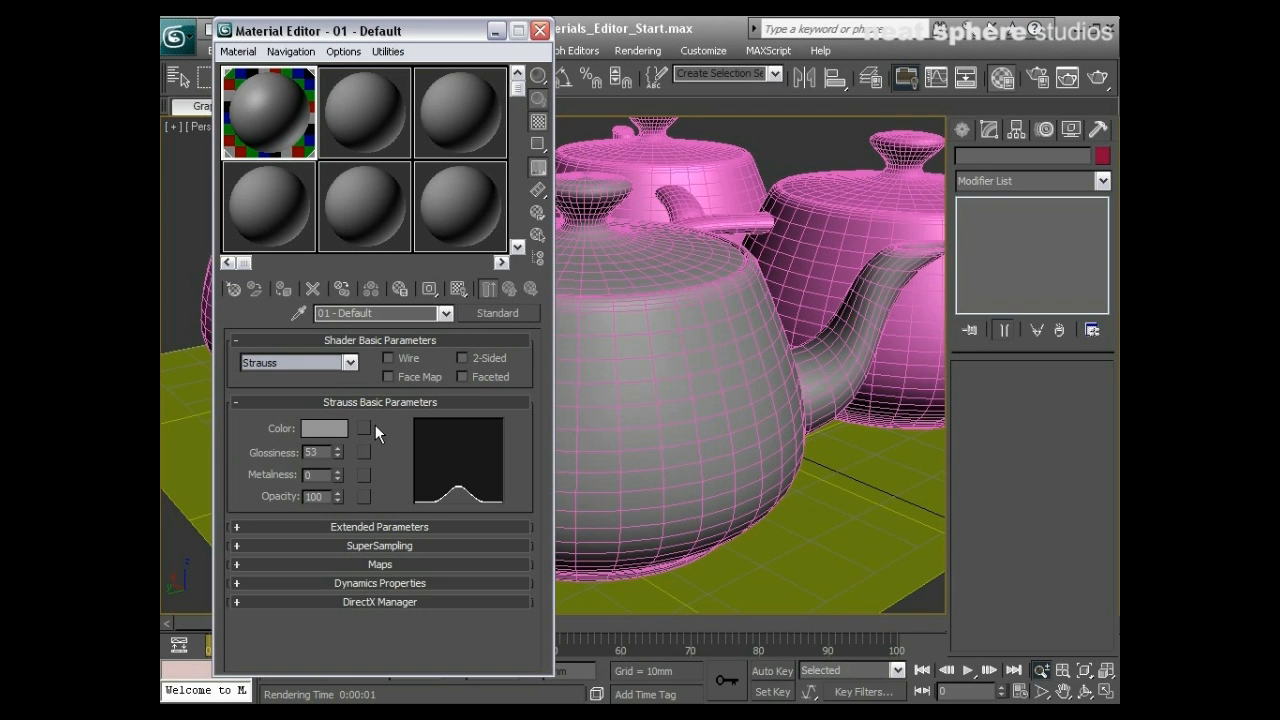
- Change the shader to Translucent Shader and set specular level 42 and glossiness 51
click(350, 363)
click(298, 454)
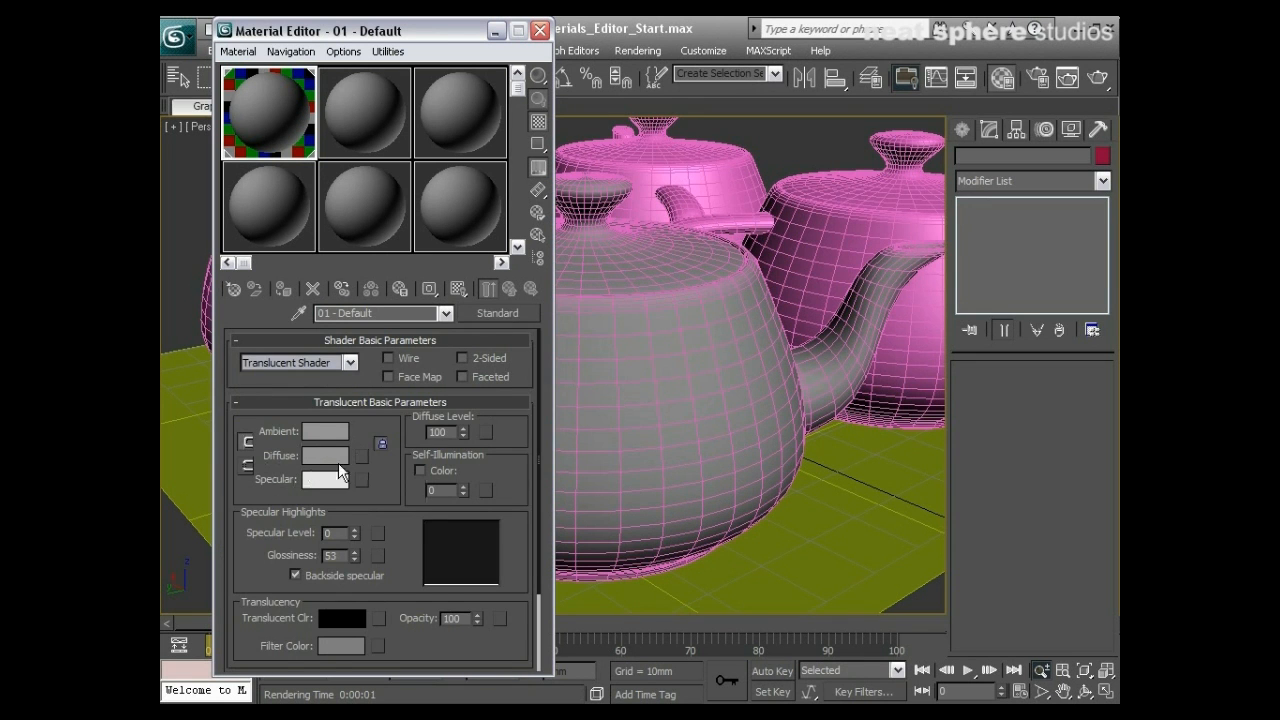
scroll(403, 543, down, 1)
scroll(410, 520, up, 1)
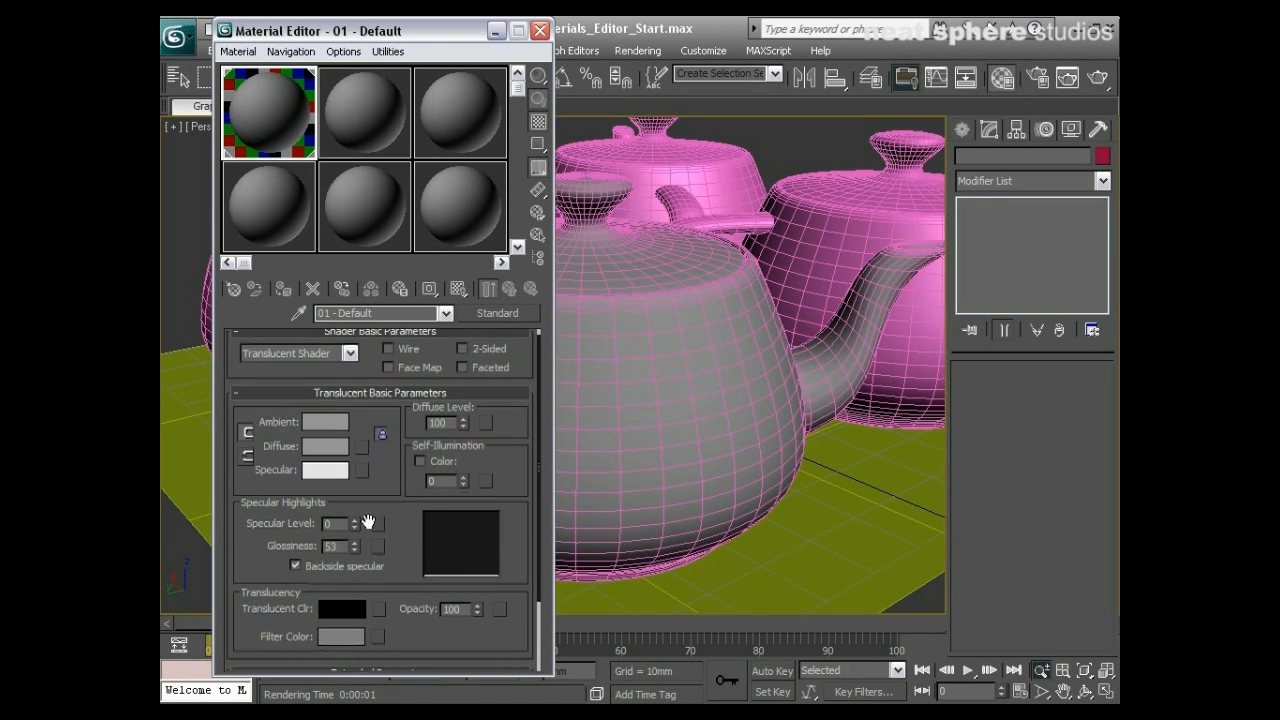
drag(354, 524, 396, 603)
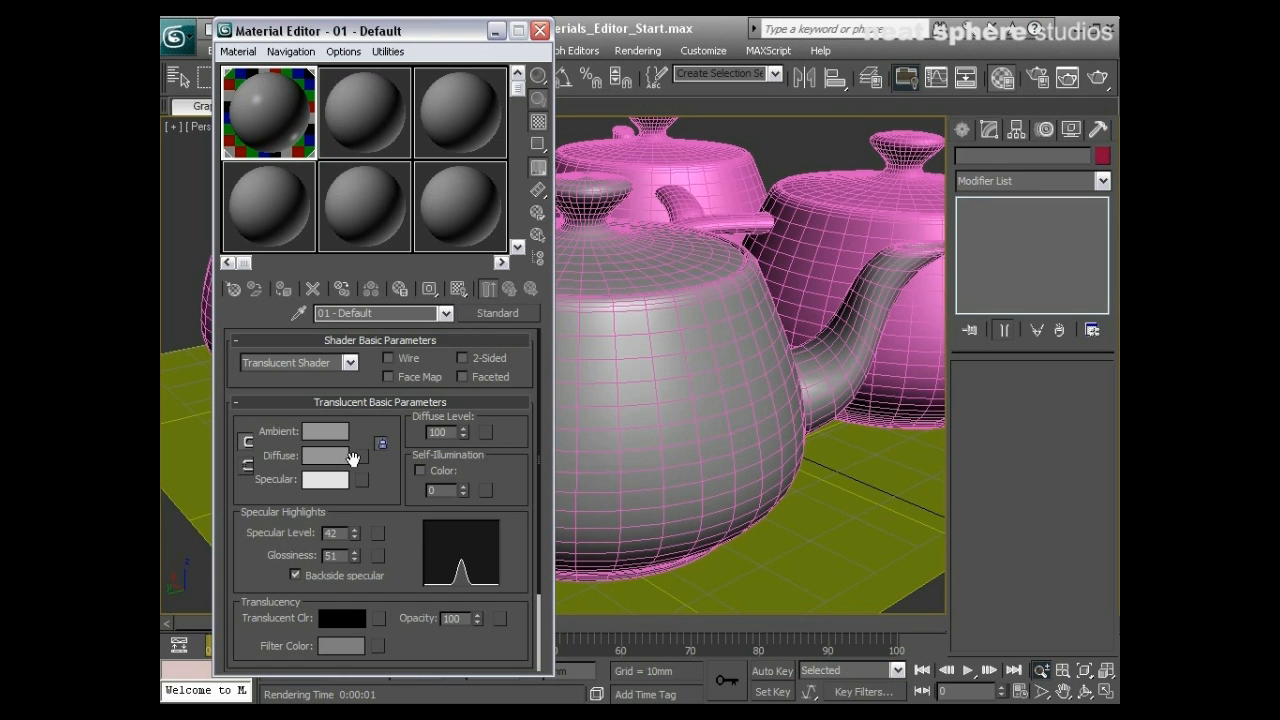
- Return the material's shader to Blinn and move the Material Editor aside to uncover more of the viewport
click(351, 364)
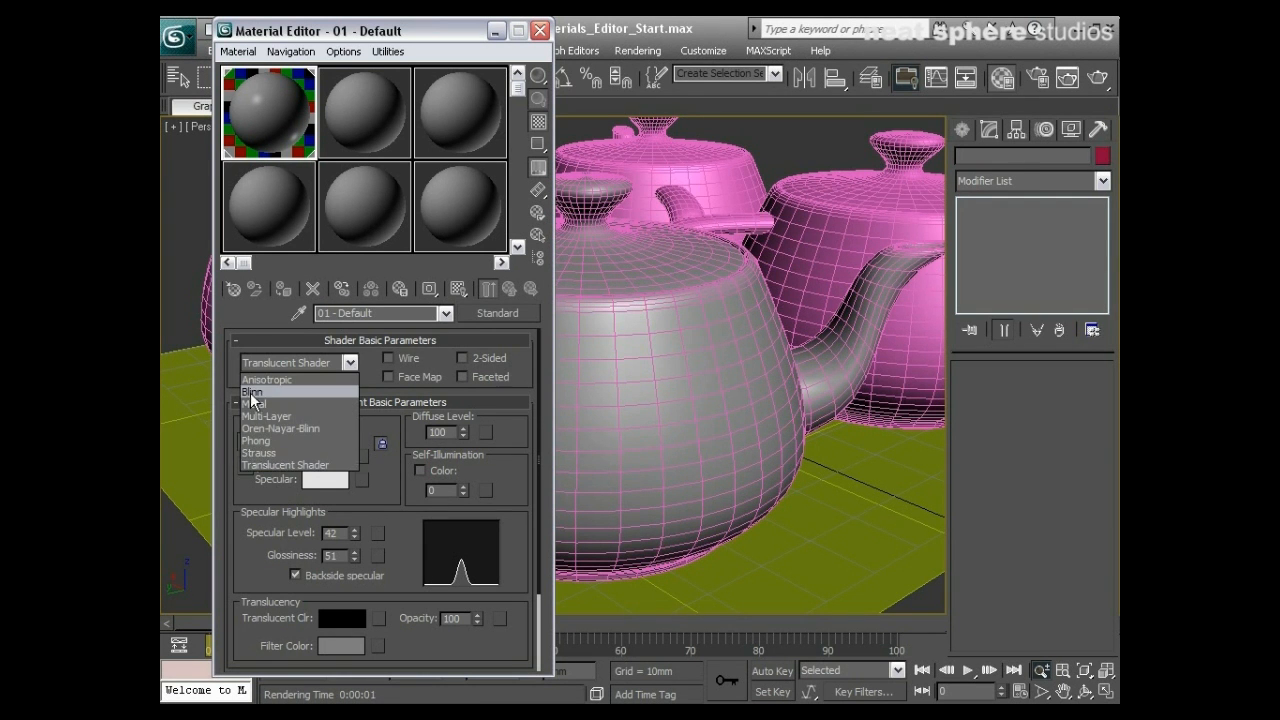
click(251, 394)
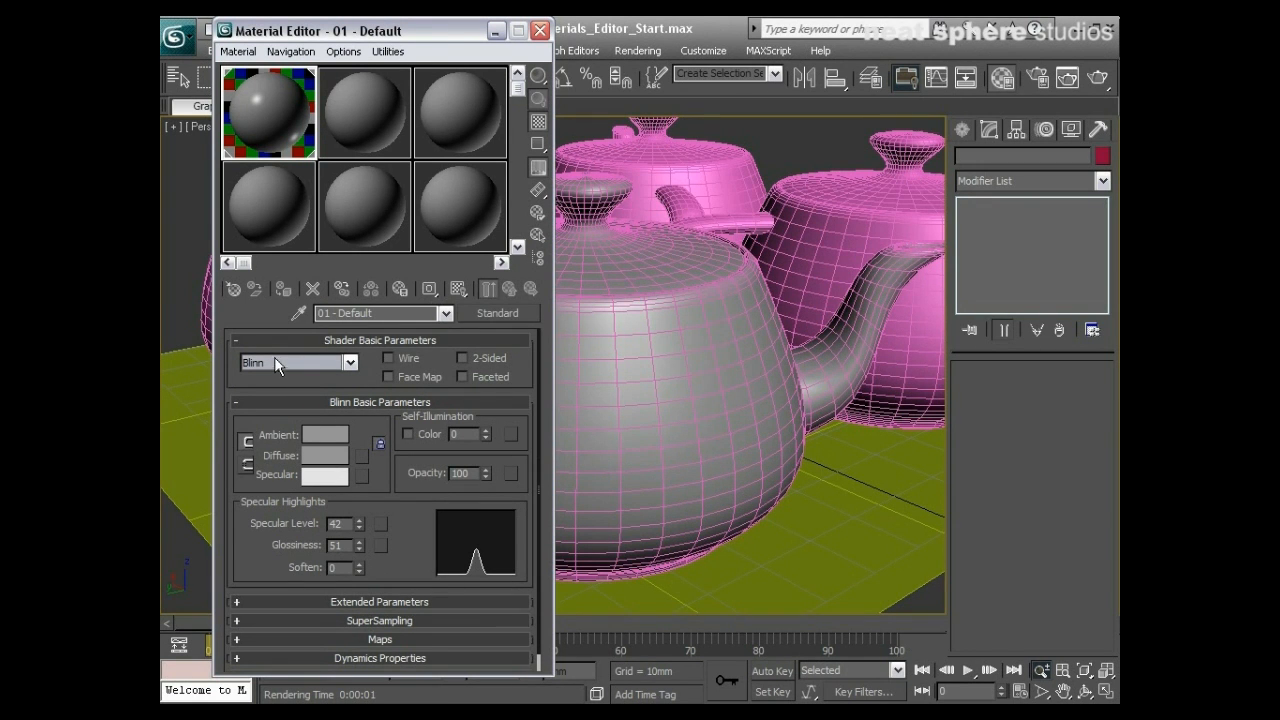
drag(398, 31, 333, 31)
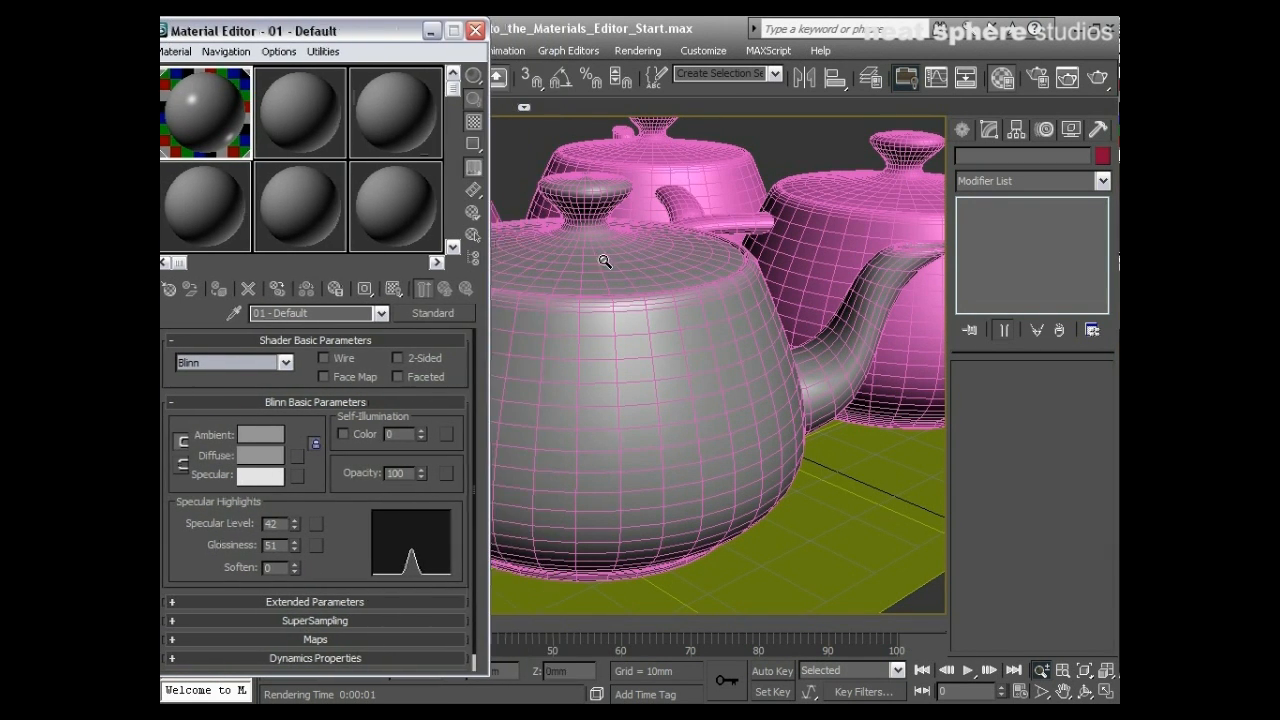
- Render a close-up of the grey teapot's spout opening to examine its interior, and close the rendered image
scroll(763, 392, up, 4)
middle_drag(791, 384, 470, 408)
alt+middle_drag(610, 427, 569, 427)
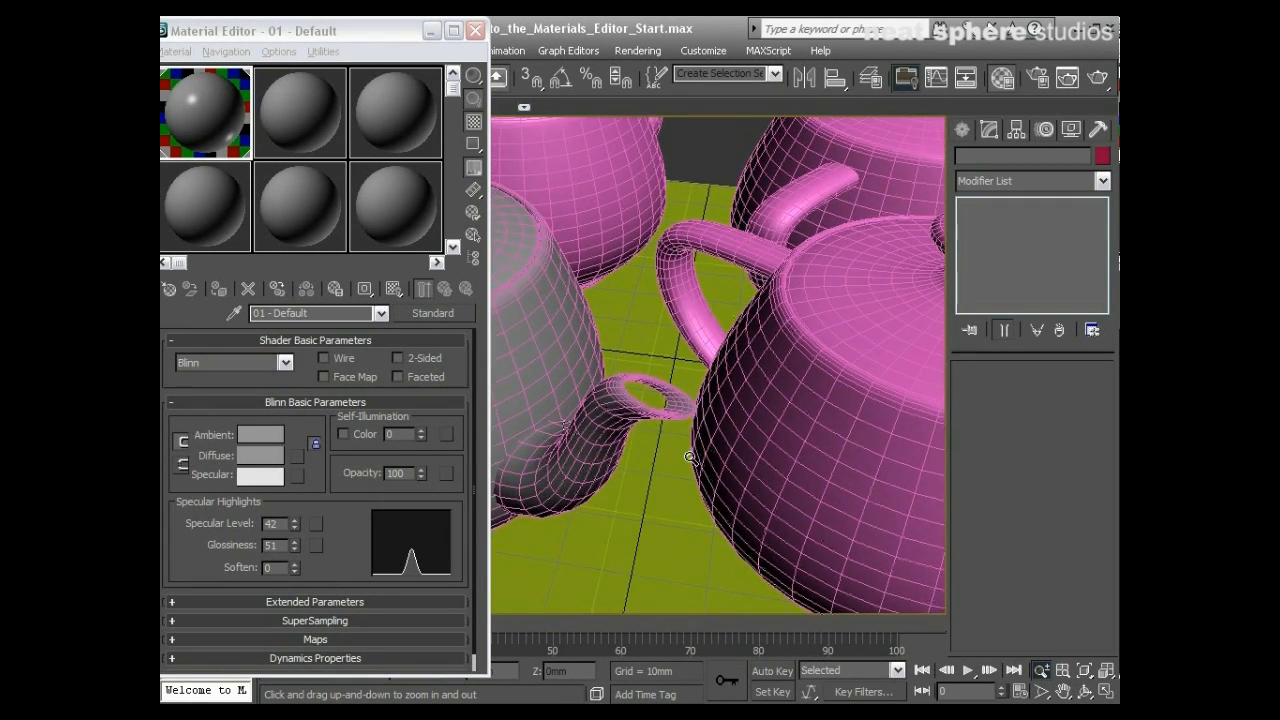
scroll(704, 416, up, 5)
middle_drag(728, 420, 708, 417)
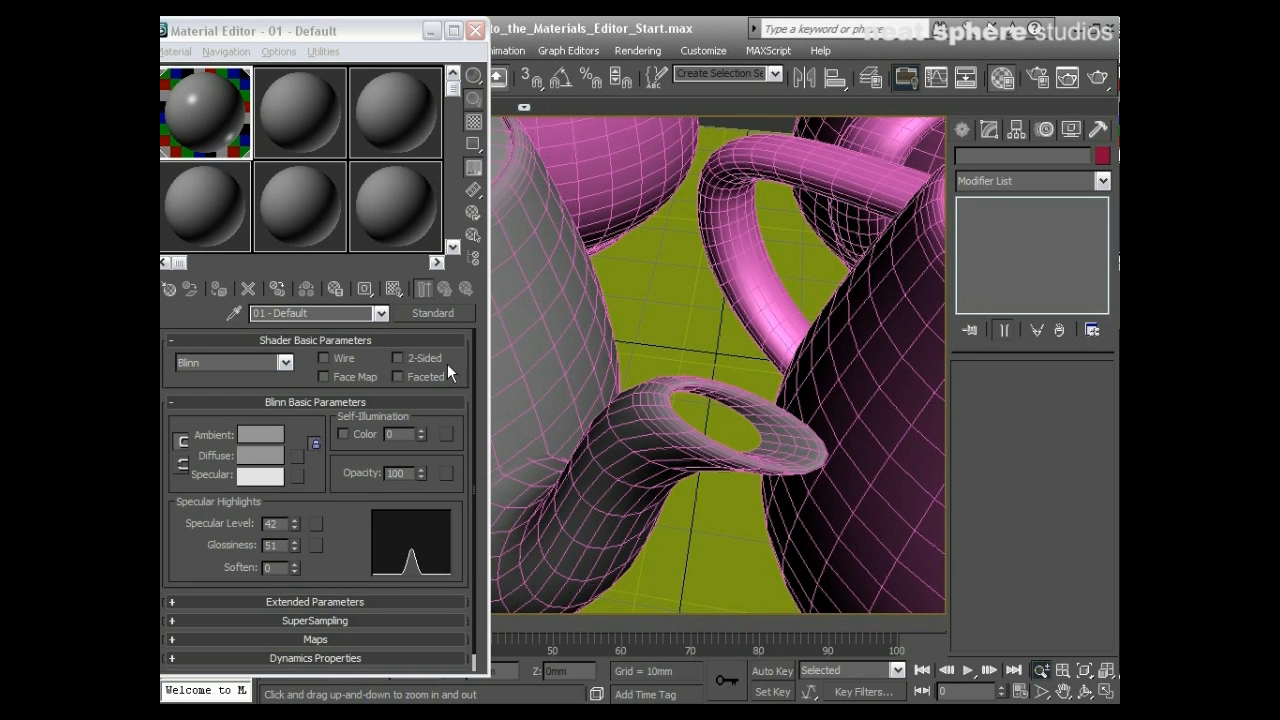
click(1095, 77)
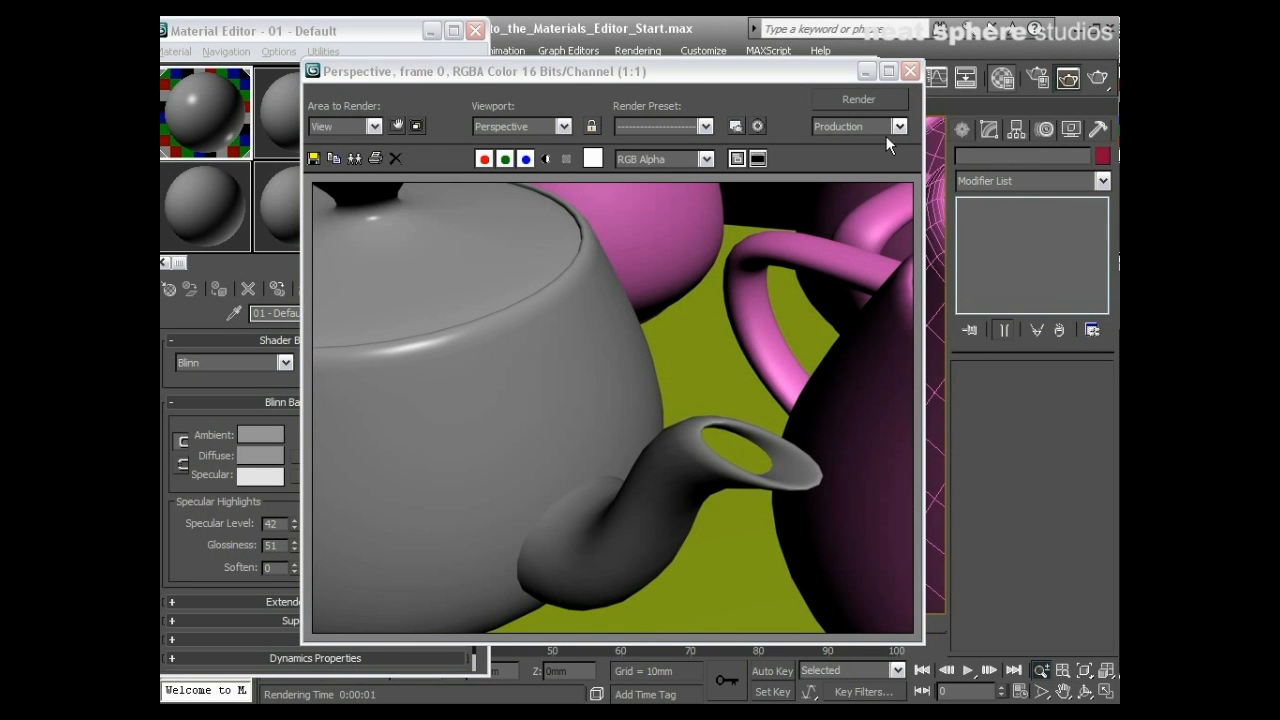
click(910, 71)
scroll(706, 409, up, 3)
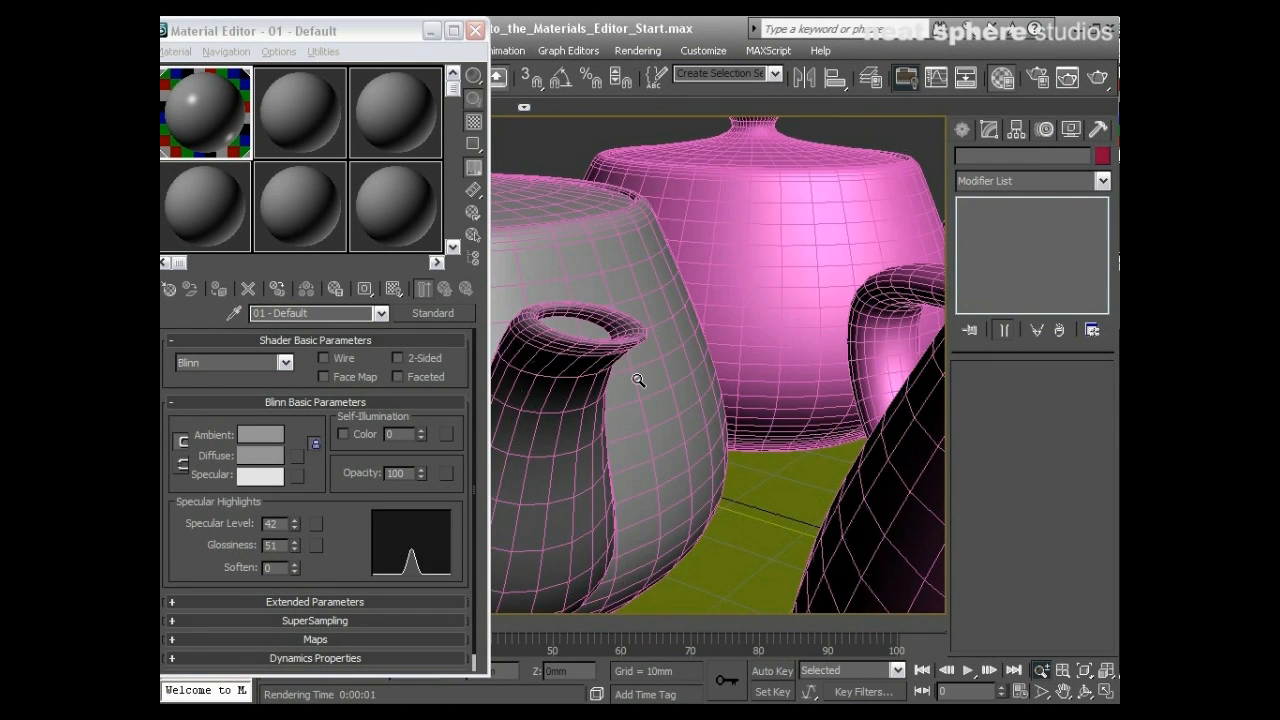
- Isolate the grey teapot to inspect its geometry from above, exit isolation mode and frame its spout opening
scroll(638, 380, up, 2)
click(636, 394)
right_click(630, 392)
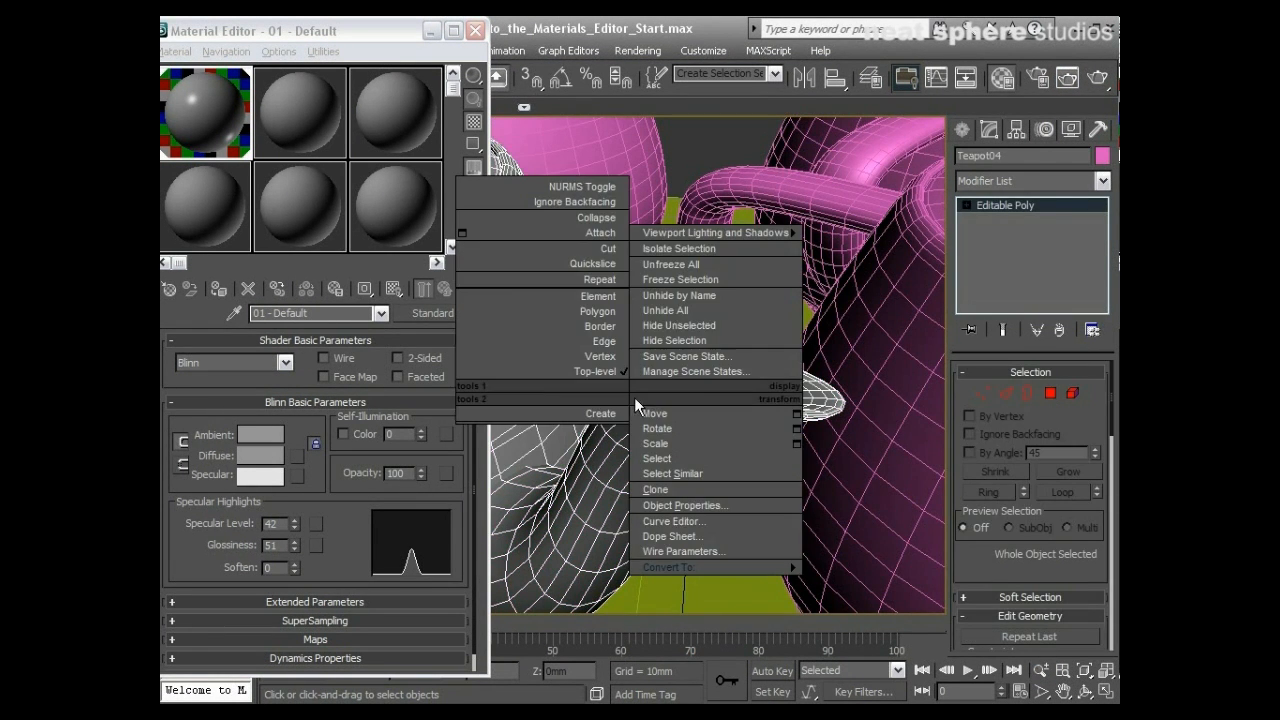
click(681, 248)
alt+middle_drag(704, 360, 655, 397)
scroll(690, 462, up, 4)
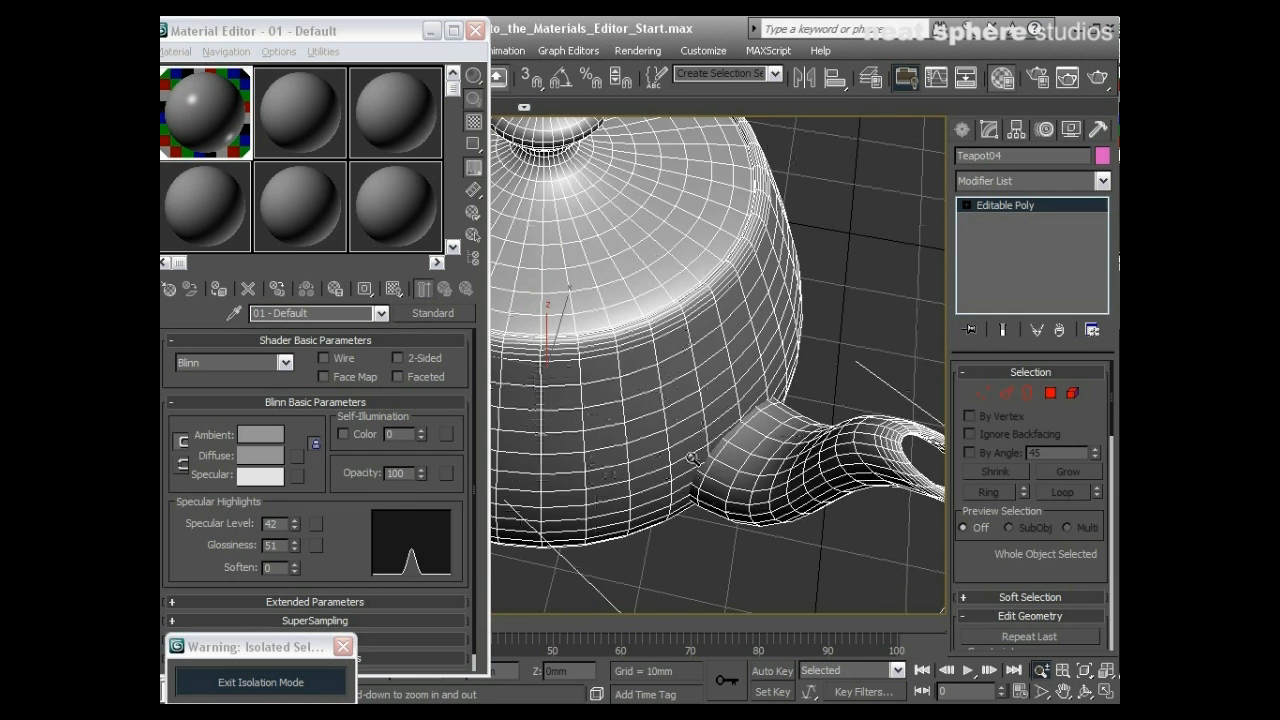
click(321, 681)
alt+middle_drag(745, 470, 651, 517)
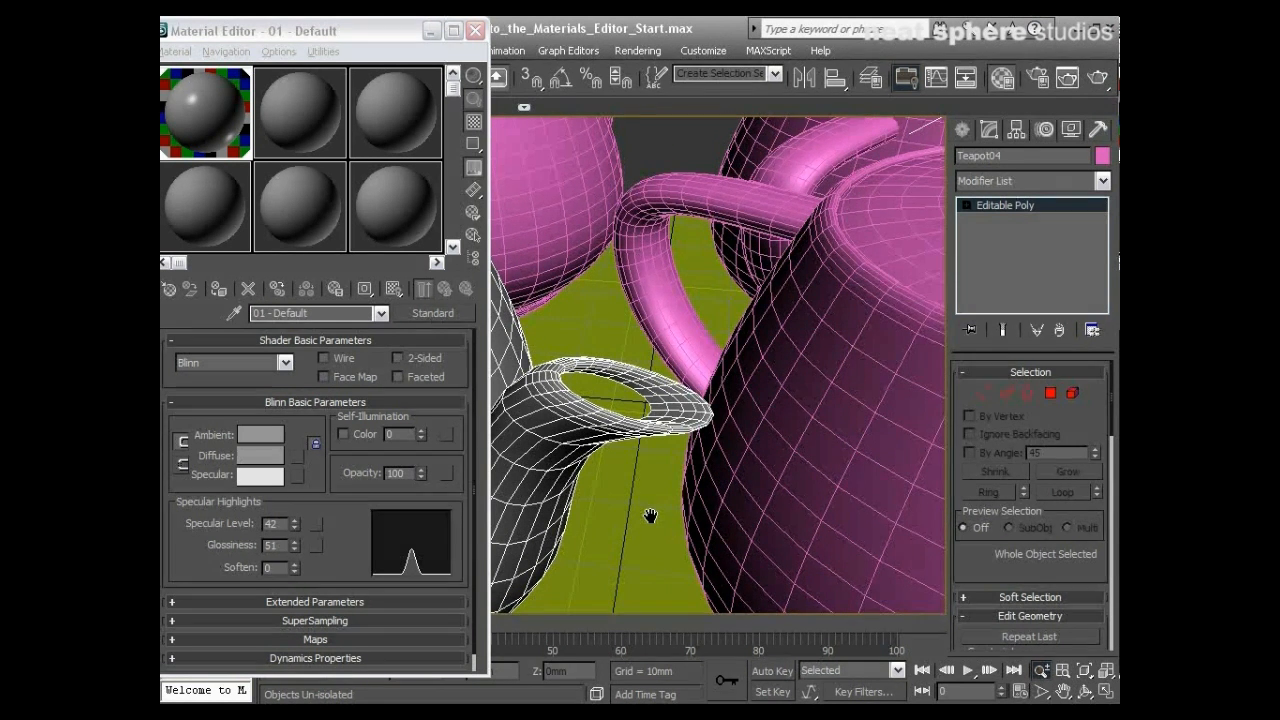
- Make the teapot's material 2-Sided, render the spout opening to check its interior, and close the render
click(400, 358)
click(1096, 78)
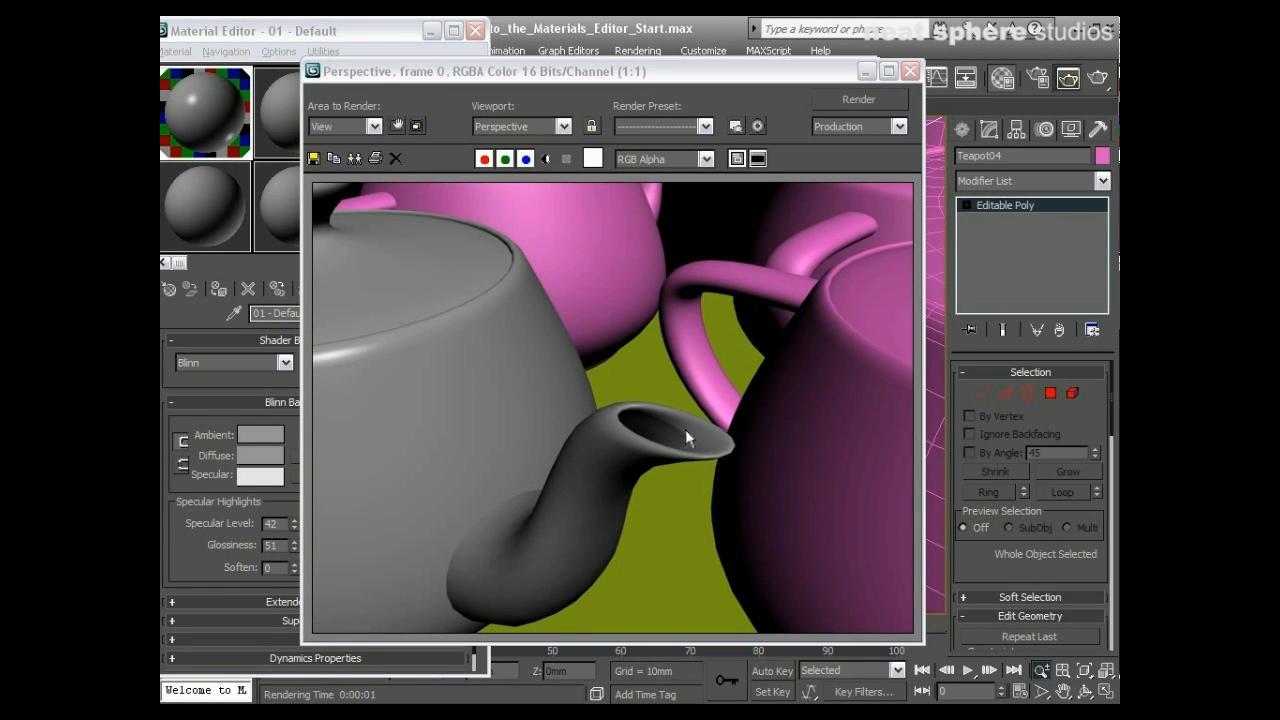
click(910, 71)
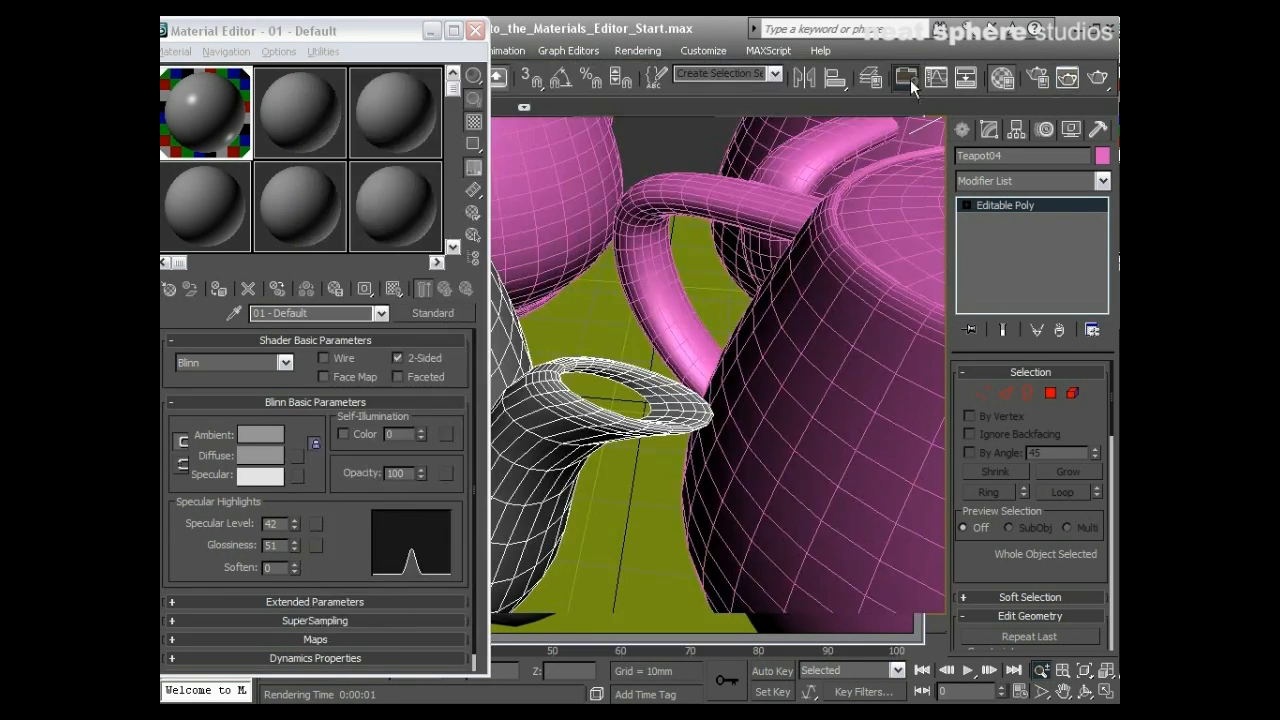
- Turn on Faceted for the material and hide the edged faces in the viewport to preview the shading on the whole teapot
click(396, 378)
alt+middle_drag(503, 386, 643, 372)
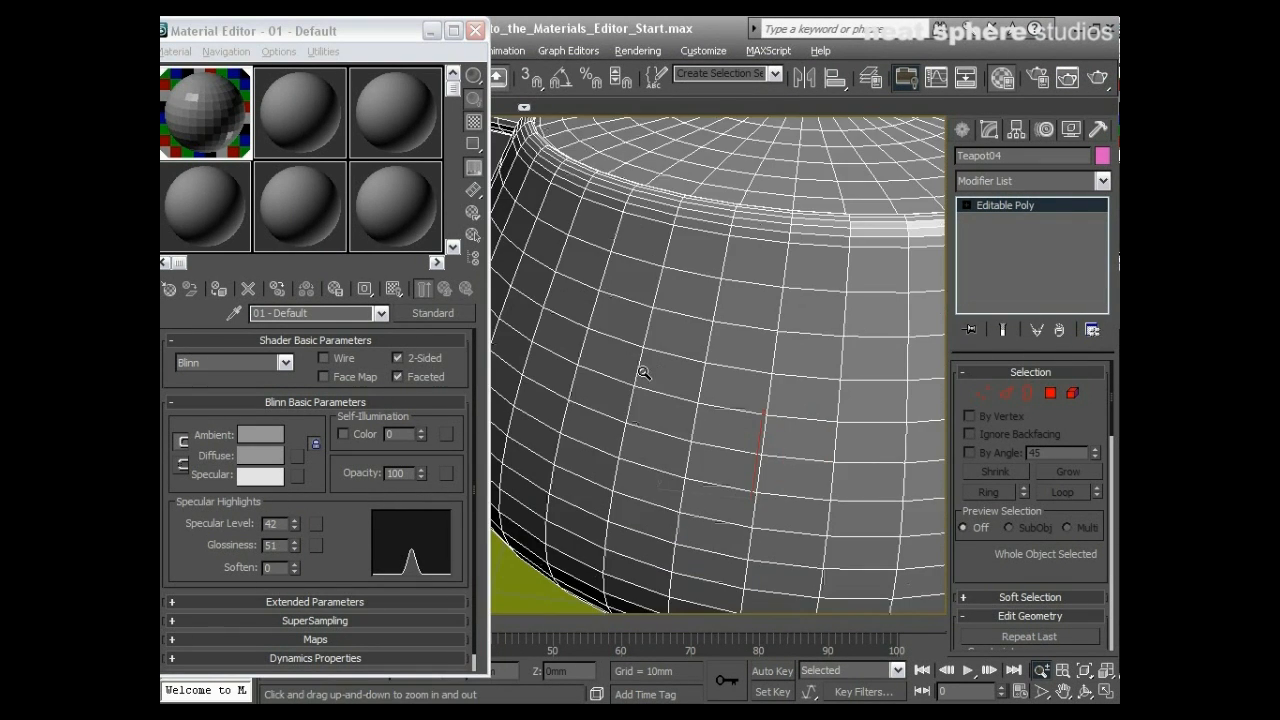
drag(673, 328, 674, 371)
key(F4)
alt+middle_drag(682, 414, 653, 424)
drag(655, 412, 657, 386)
alt+middle_drag(682, 426, 680, 403)
- Toggle the Faceted option to compare smooth and flat shading on the teapot, leaving it off
click(398, 377)
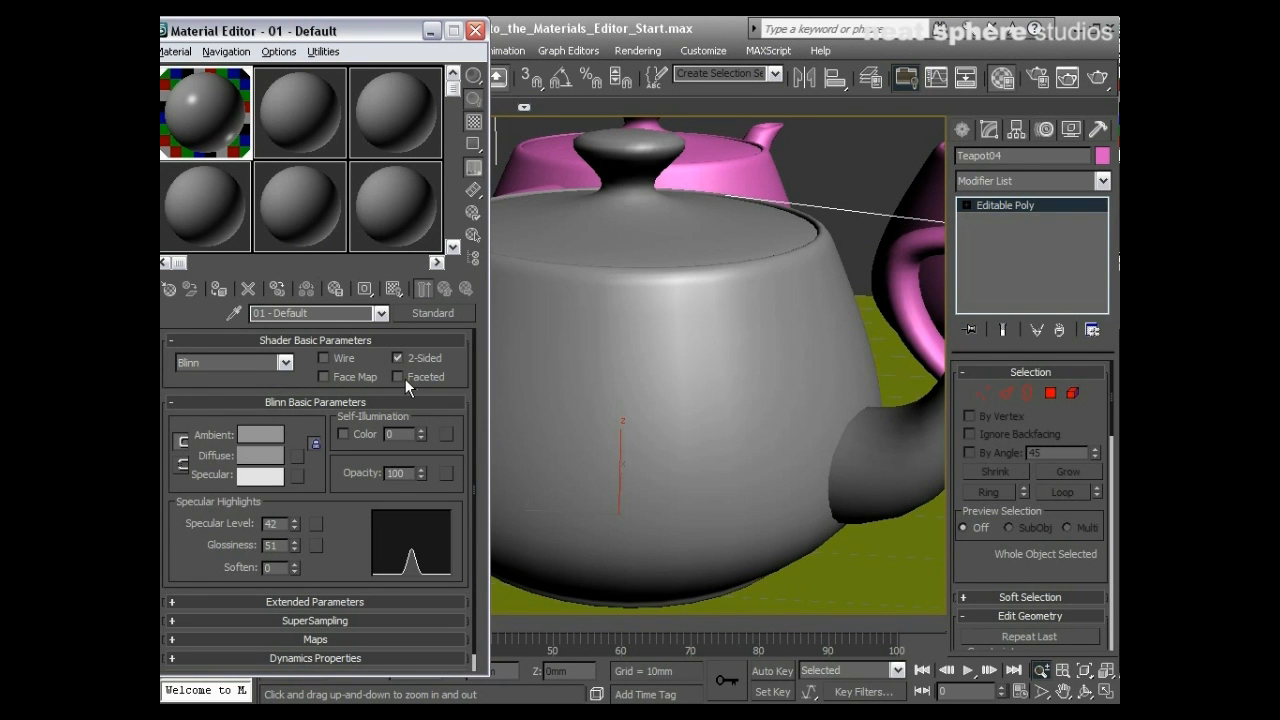
click(404, 377)
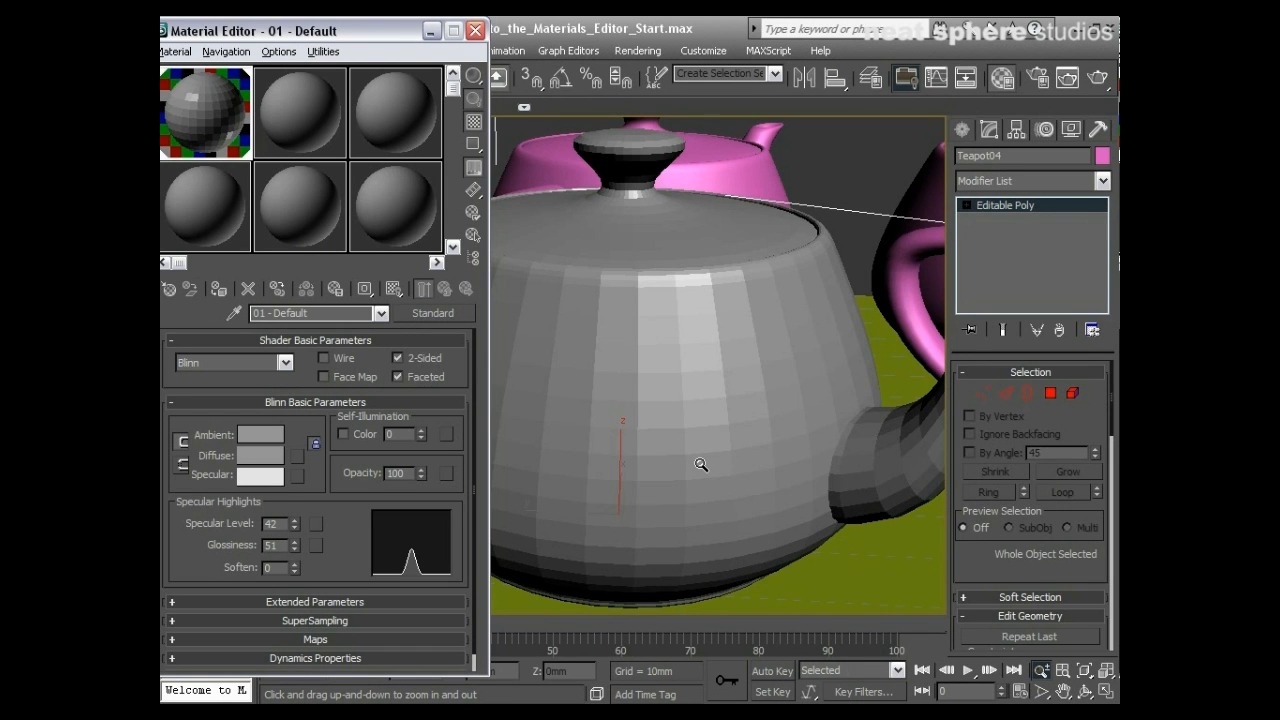
click(398, 376)
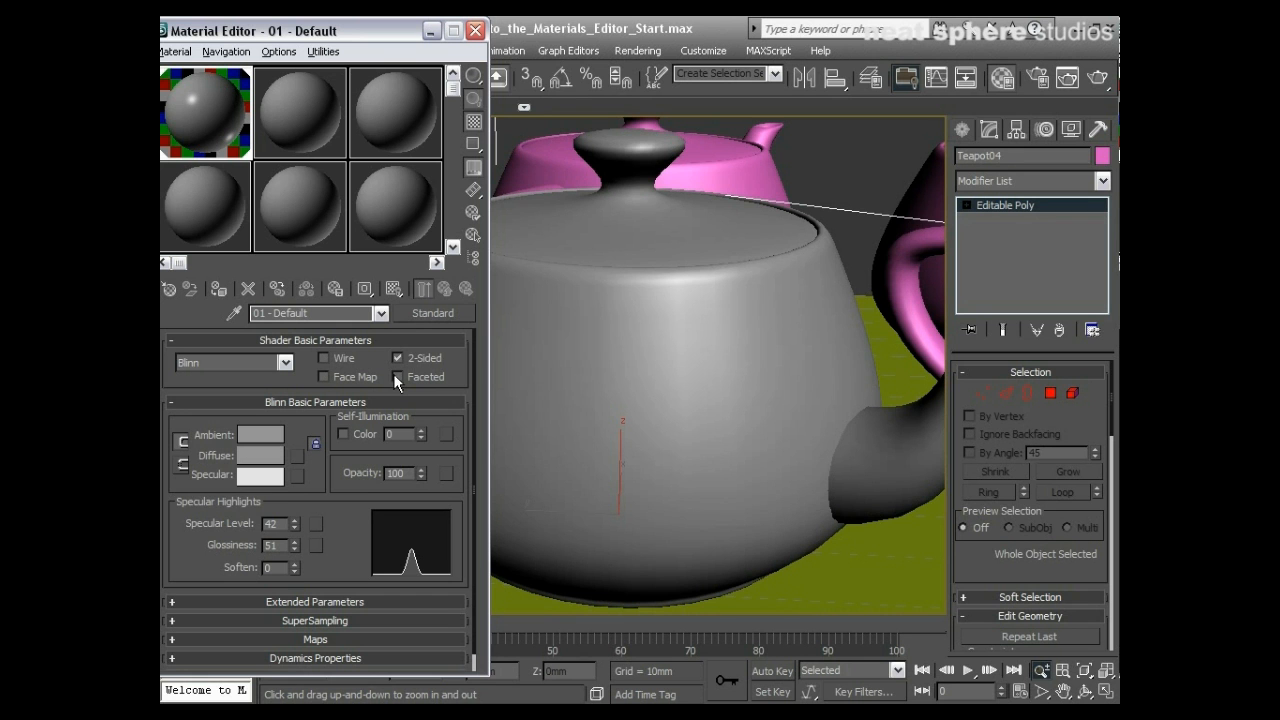
- Render the teapot with the Wire option enabled, close the render and disable Wire again
click(321, 357)
drag(580, 355, 712, 392)
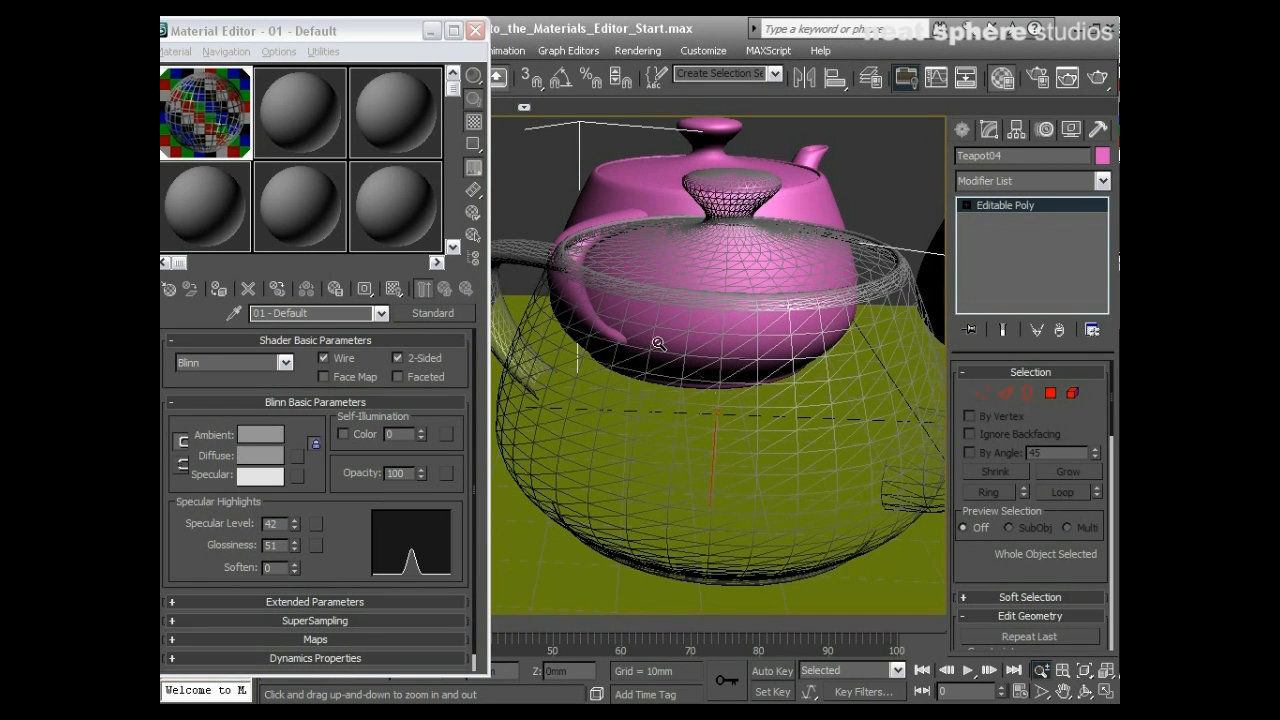
click(1097, 77)
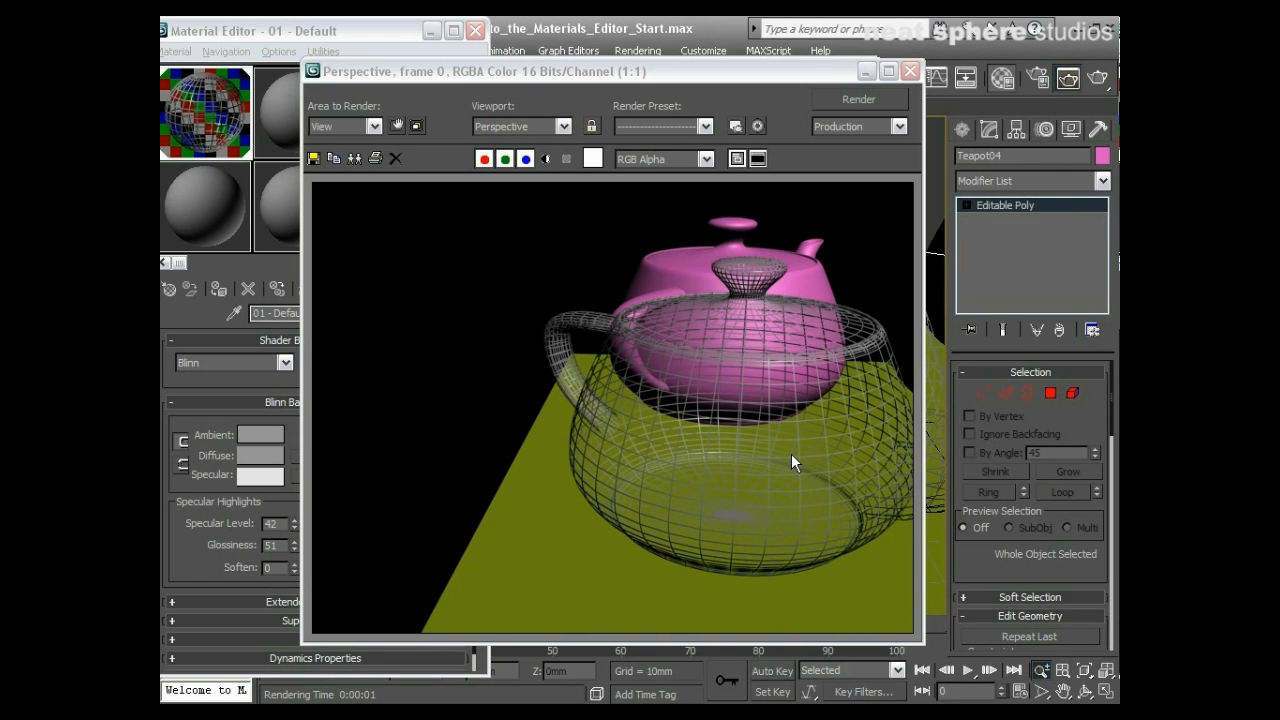
click(910, 71)
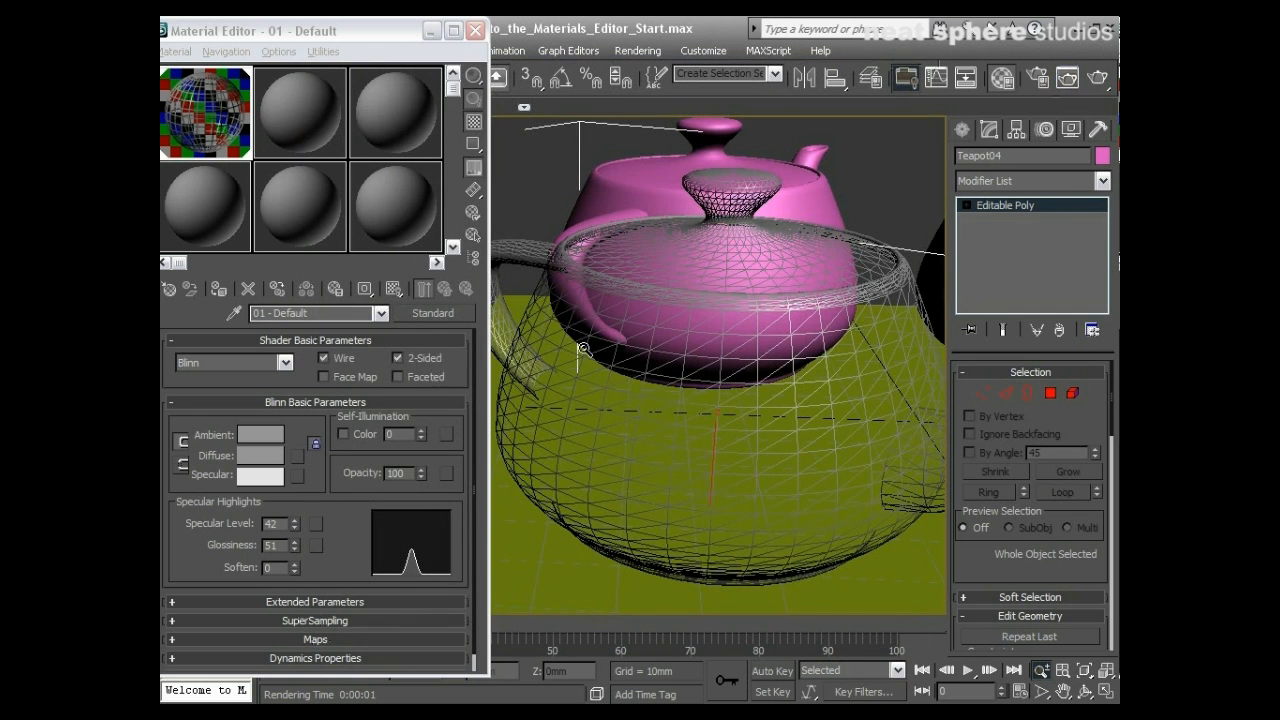
click(348, 360)
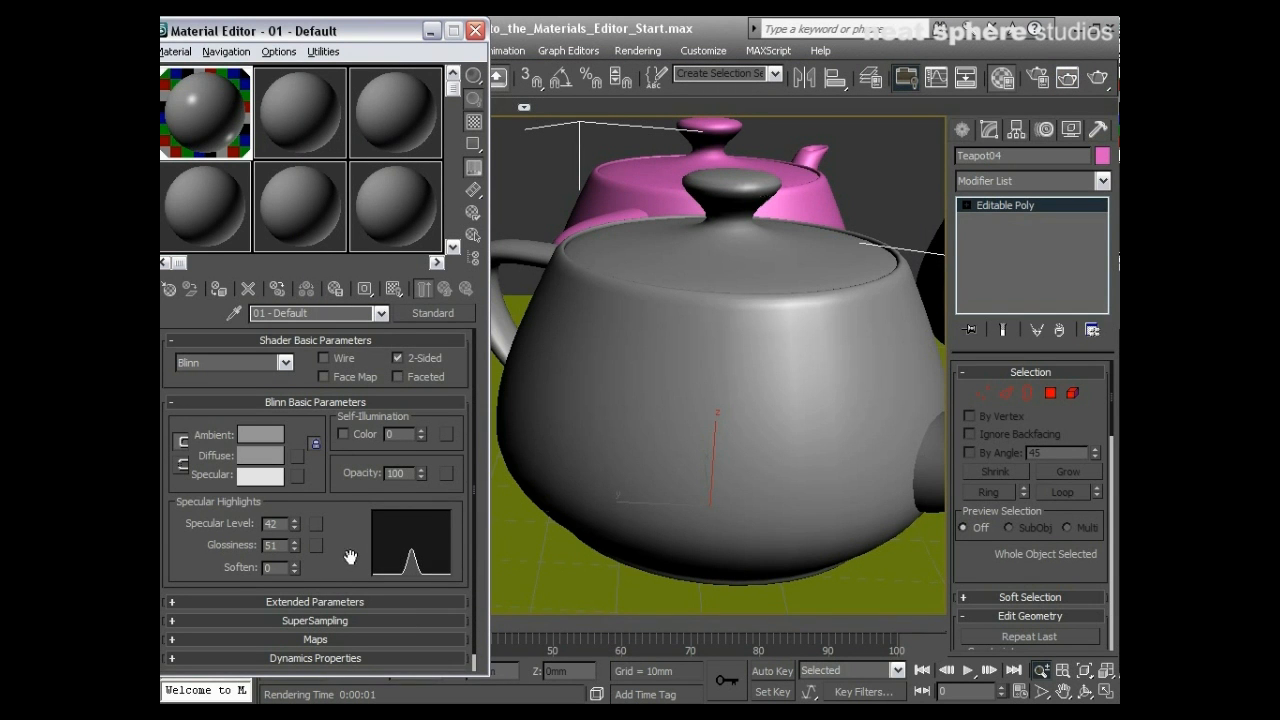
- Move the Material Editor fully into view and set the material's self-illumination to 100 and specular level to 0
drag(357, 557, 355, 499)
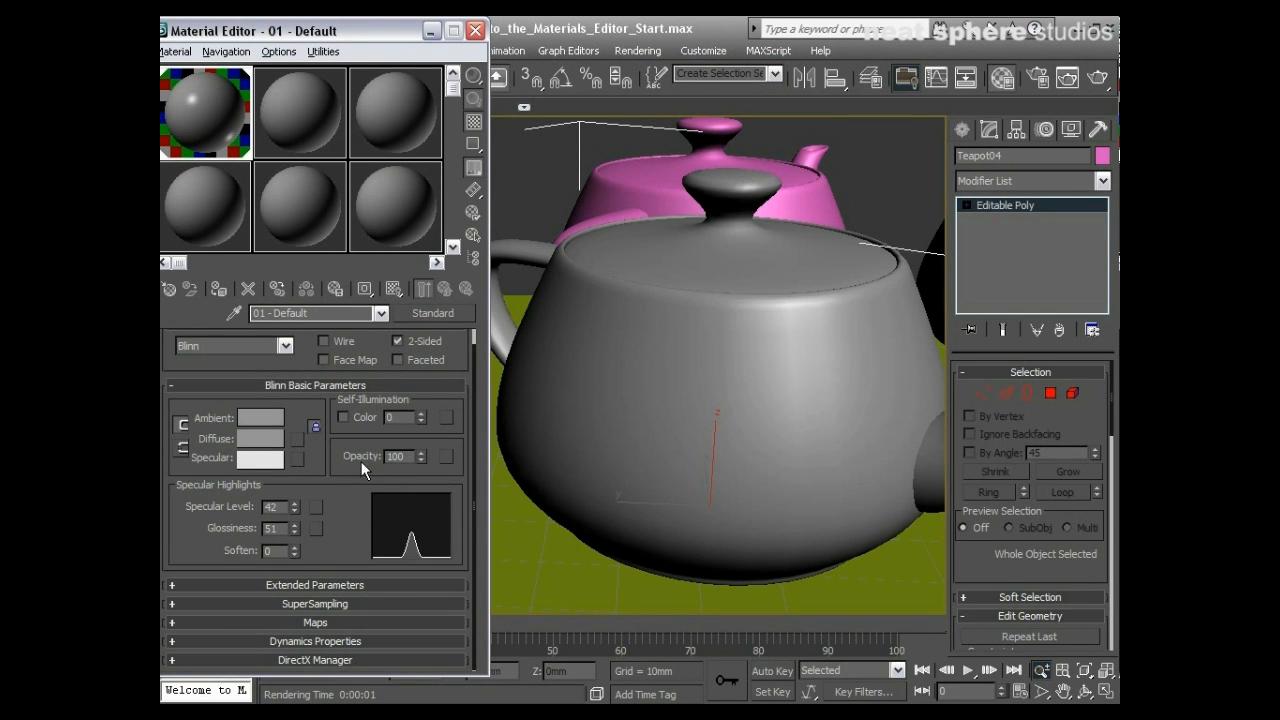
drag(324, 31, 358, 30)
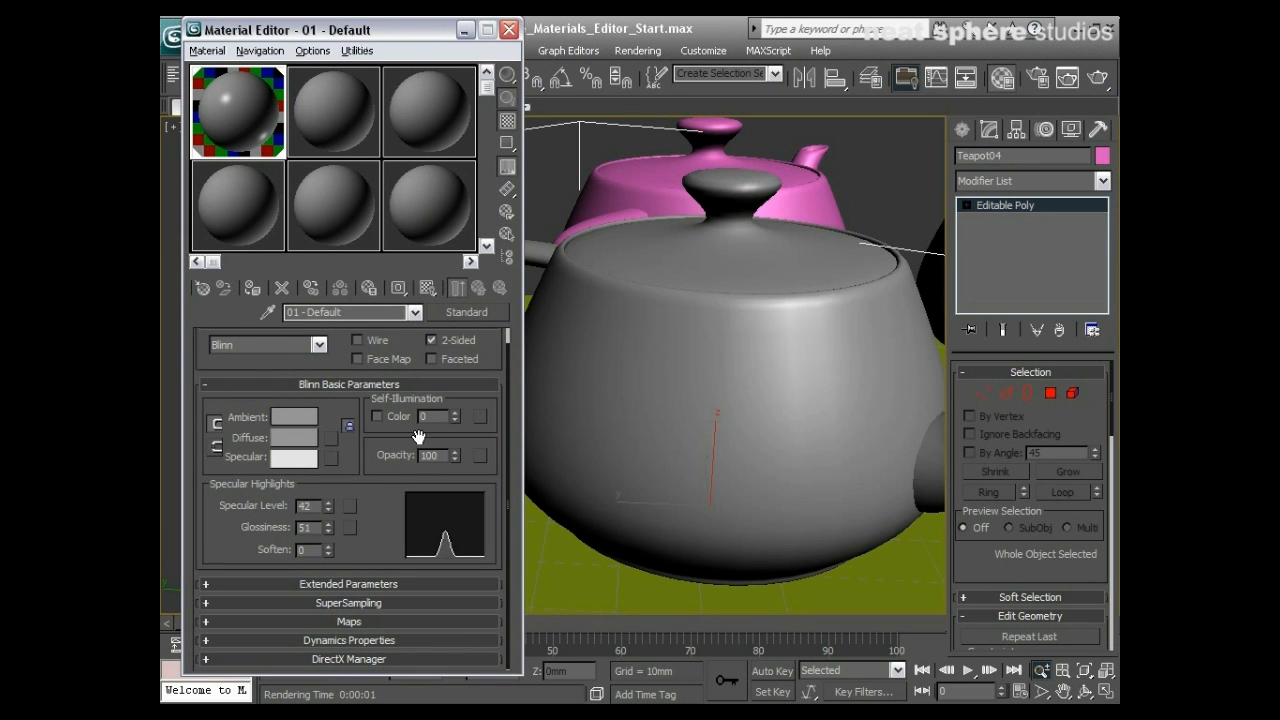
drag(456, 418, 458, 283)
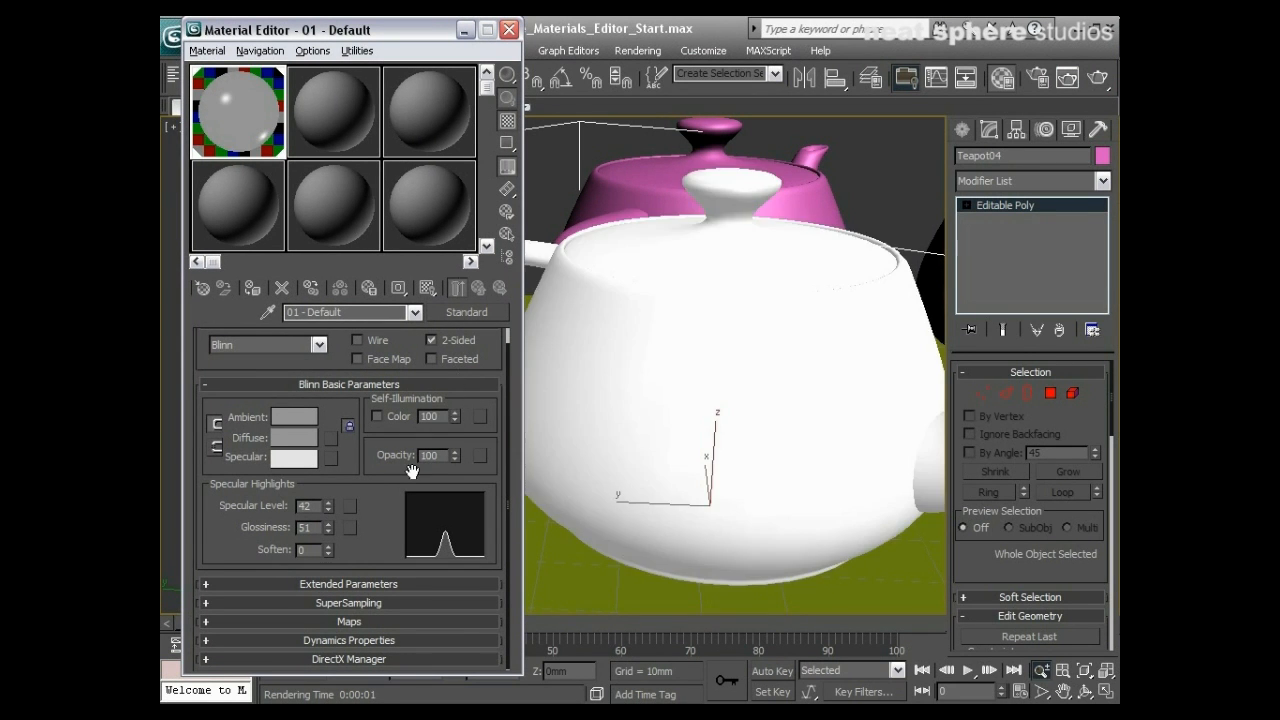
right_click(328, 506)
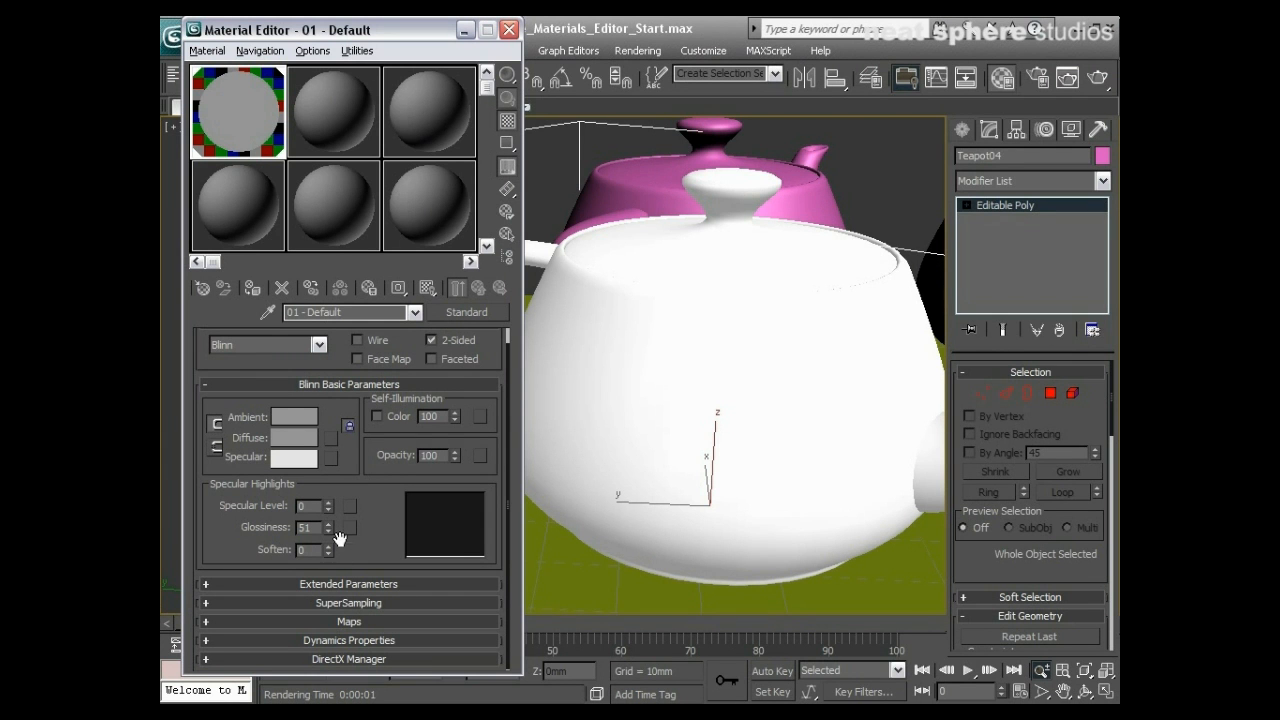
- Render the self-illuminated teapot alone and reframed with more neighbouring teapots, and reset self-illumination to 0
scroll(646, 274, up, 1)
scroll(646, 274, down, 1)
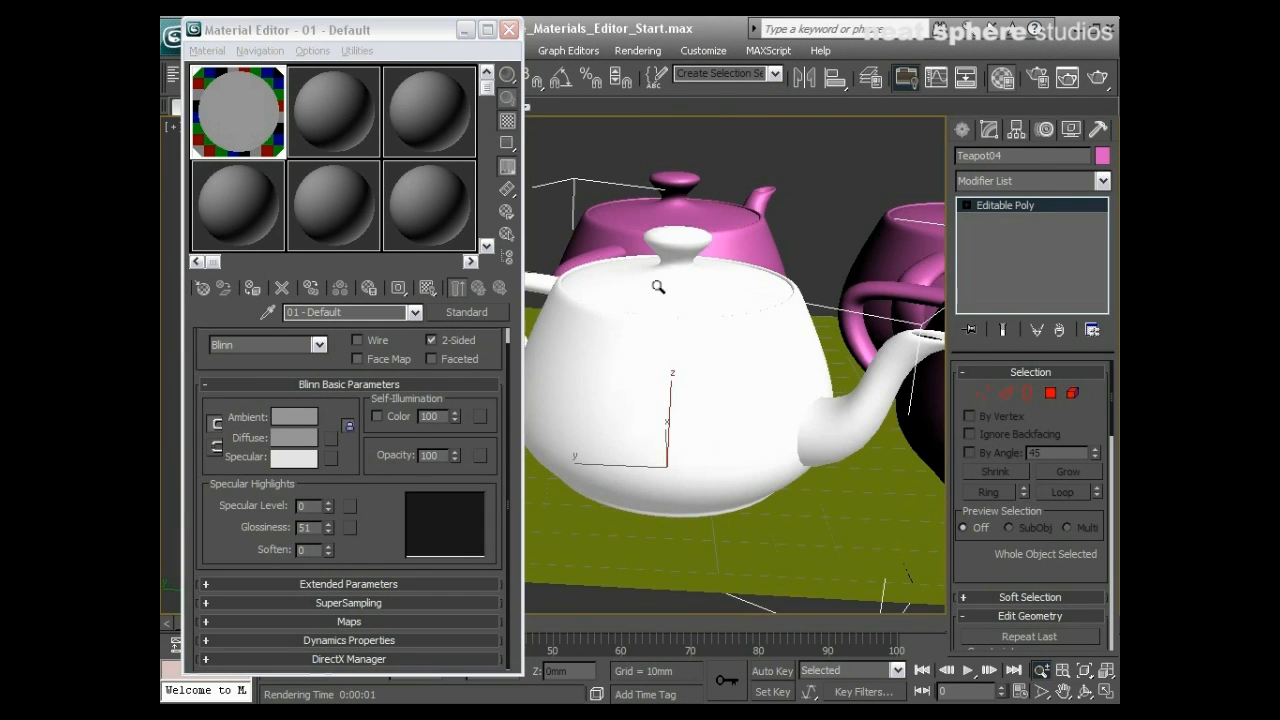
click(1068, 79)
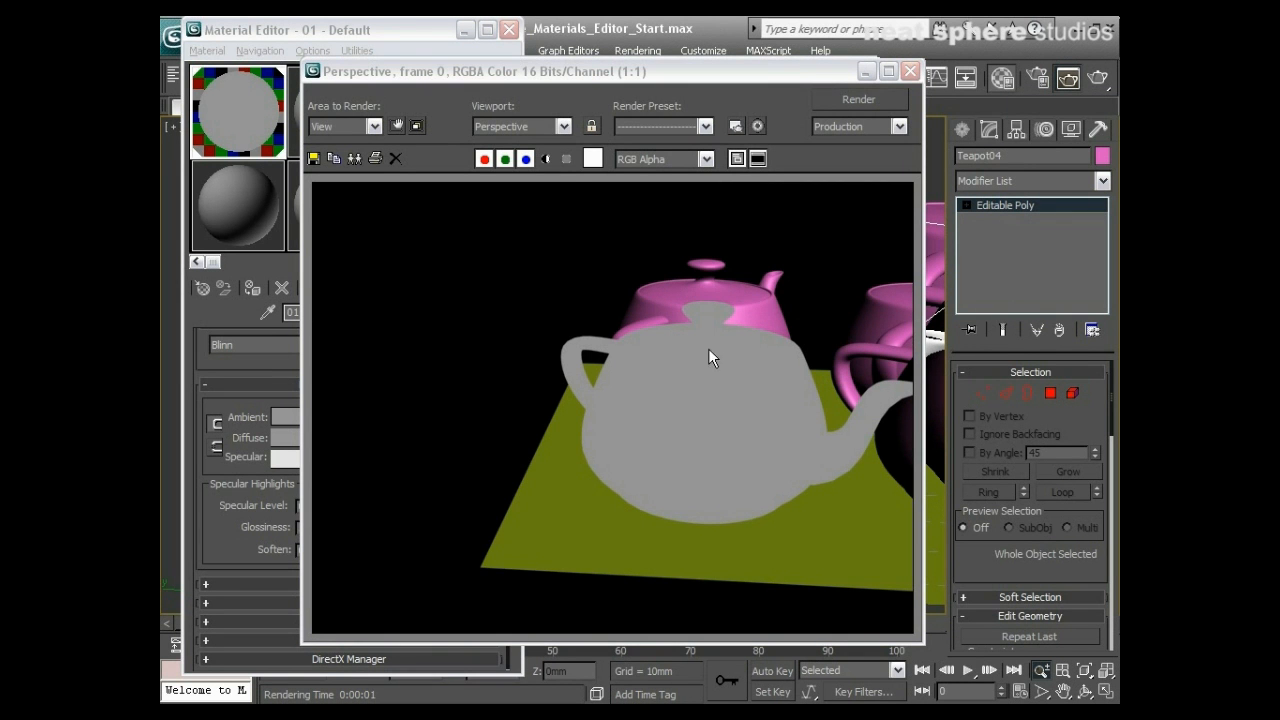
click(911, 72)
middle_drag(905, 310, 757, 337)
click(1068, 77)
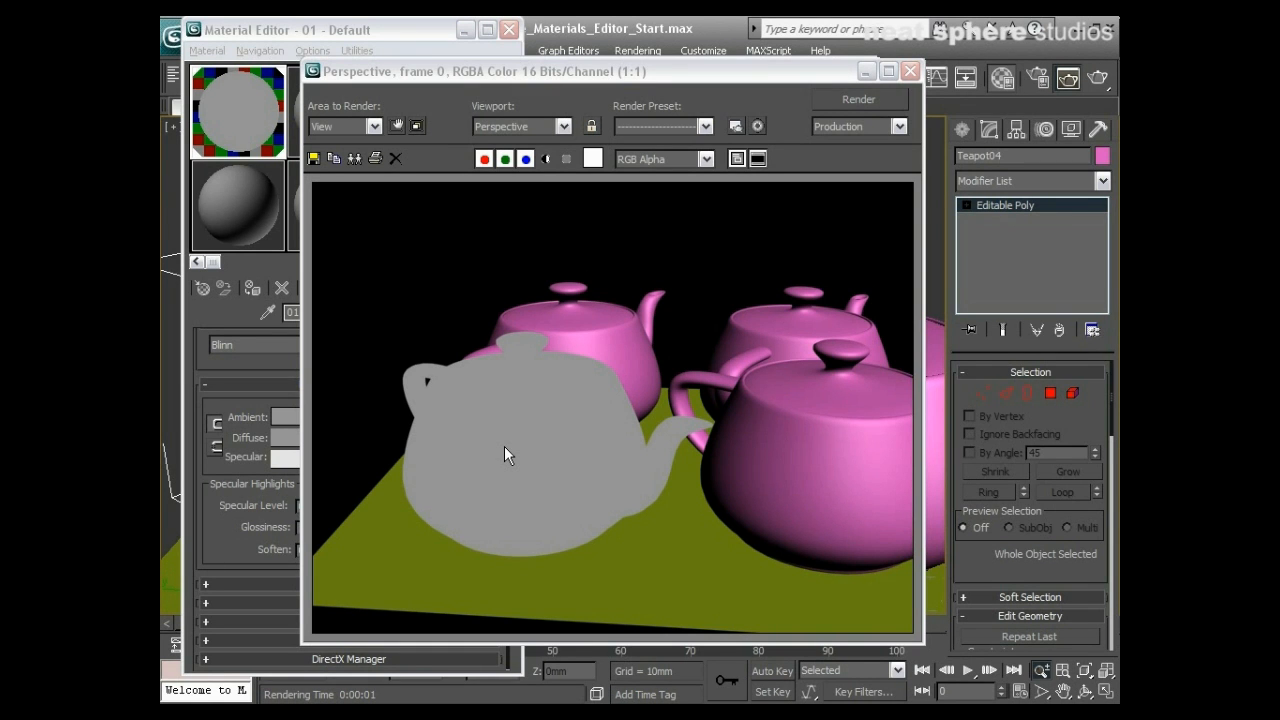
click(910, 71)
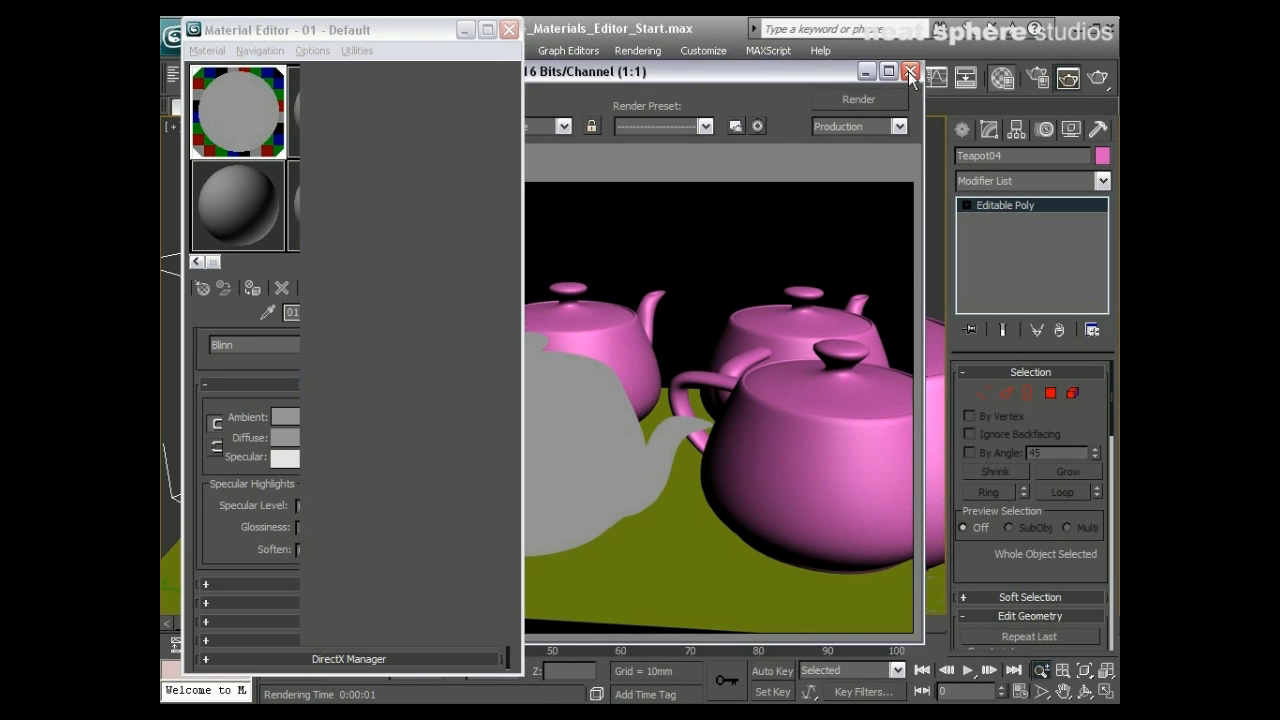
right_click(453, 413)
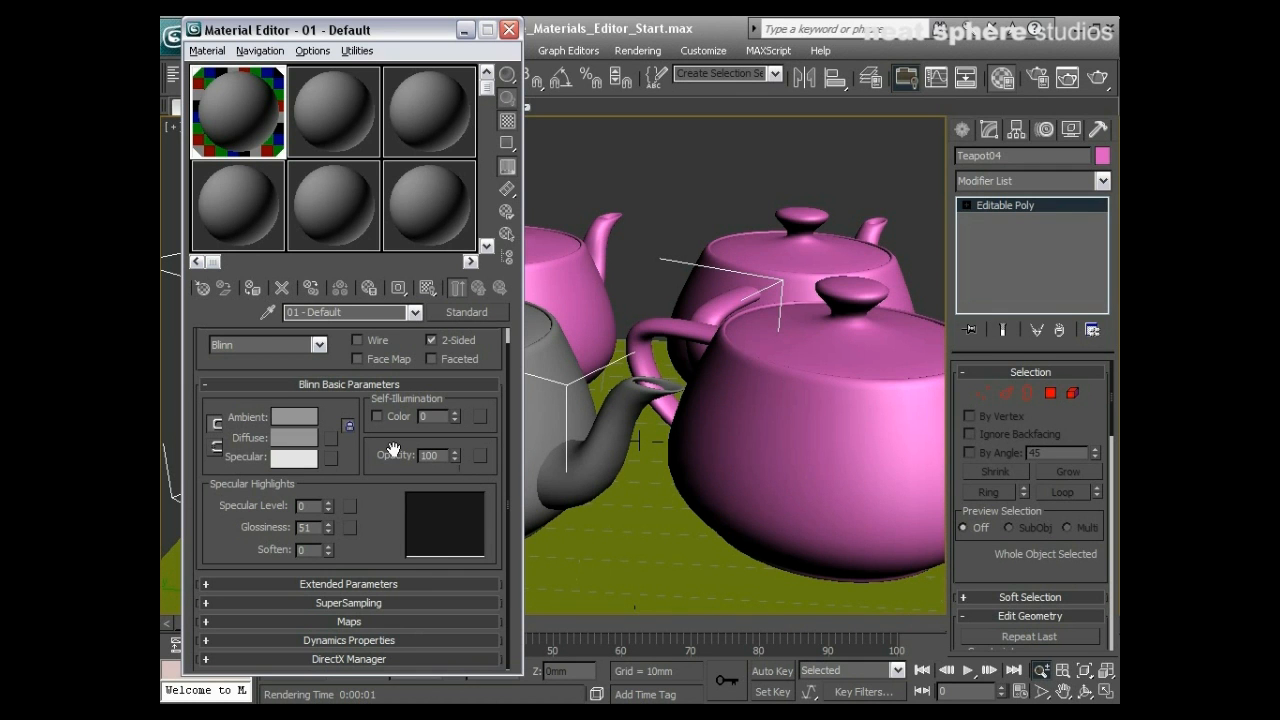
- Render the teapot with the material's opacity lowered to 10, close the render and restore opacity to 100
drag(453, 451, 457, 534)
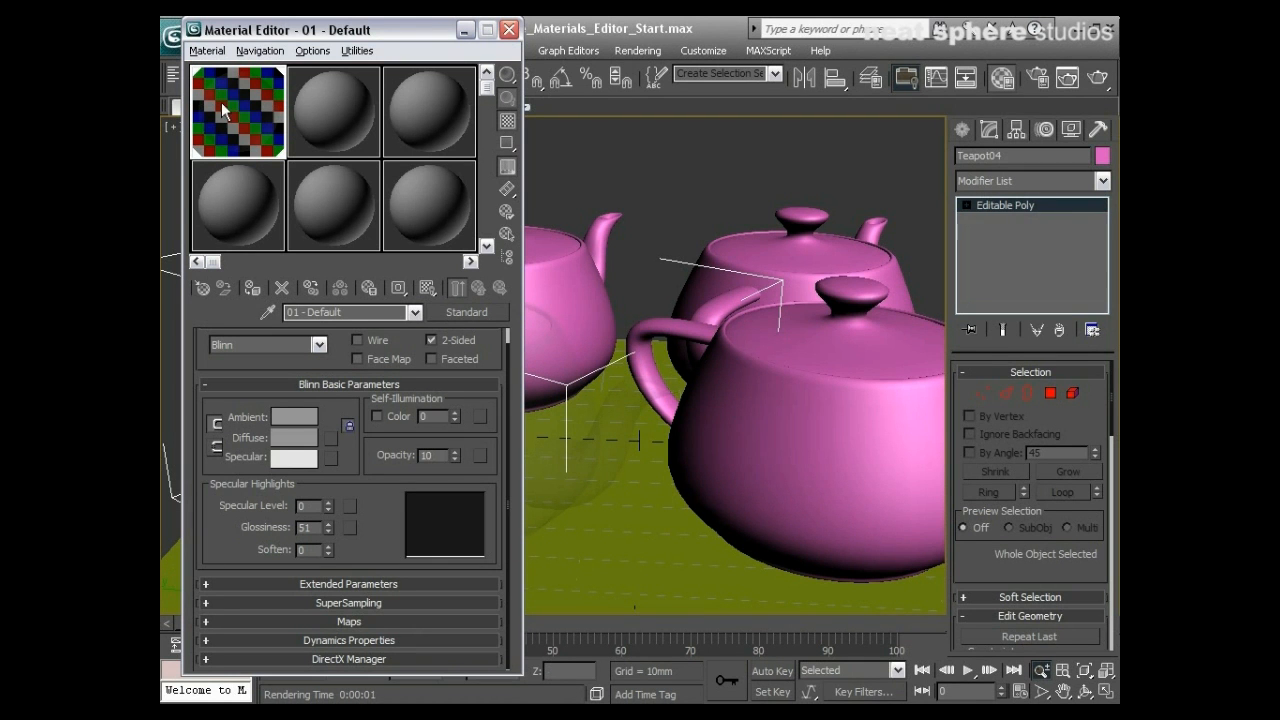
click(1098, 86)
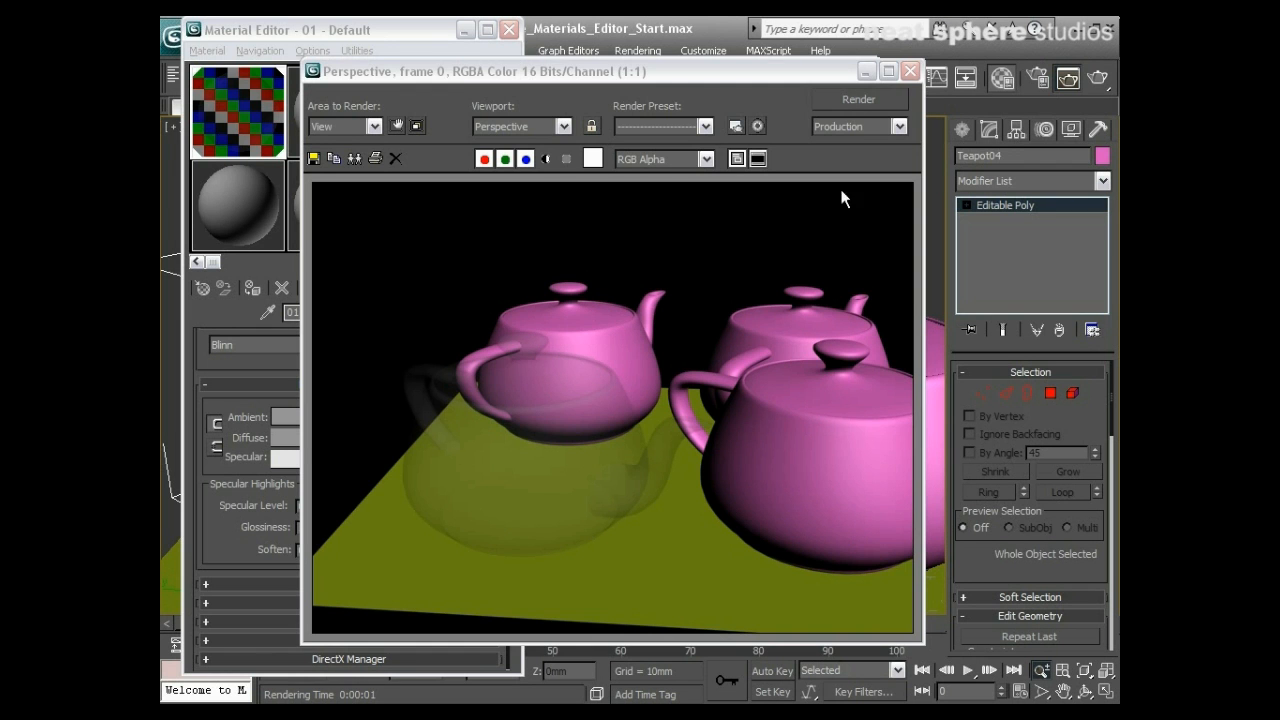
click(910, 71)
drag(455, 459, 472, 242)
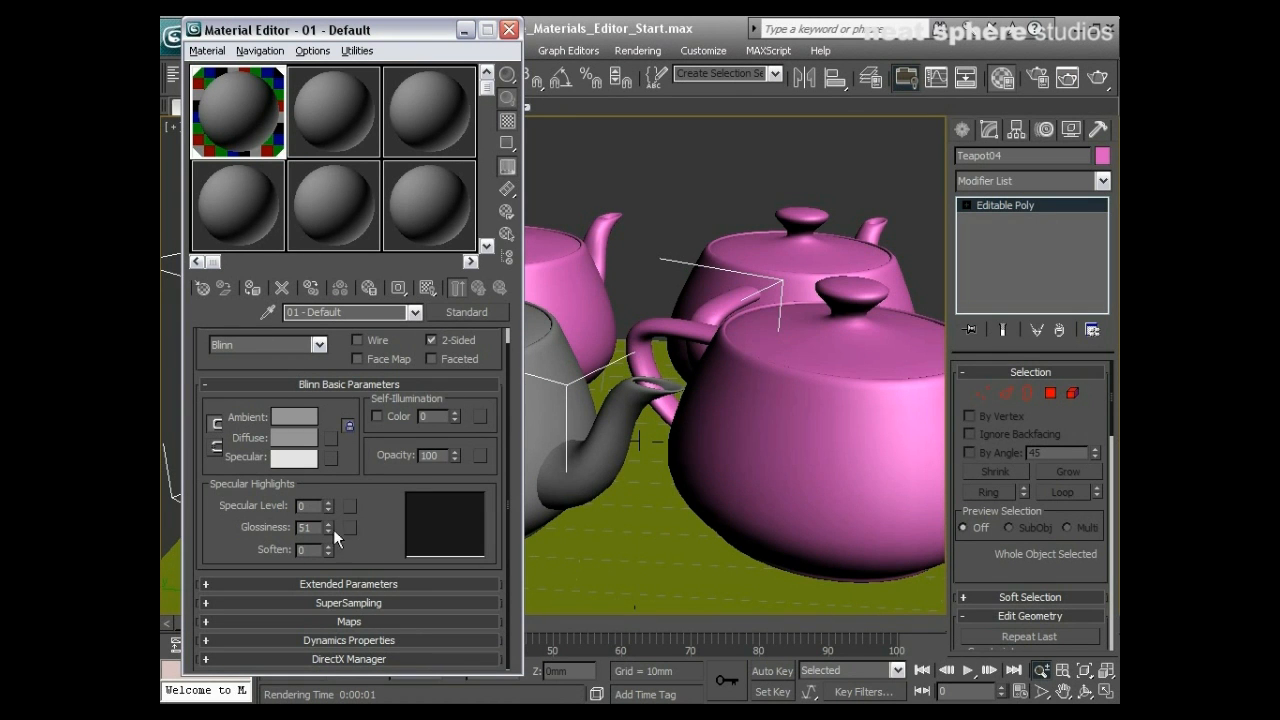
- Set specular level 92 and glossiness 98, render the teapot to check the highlight, and close the render
drag(328, 517, 325, 422)
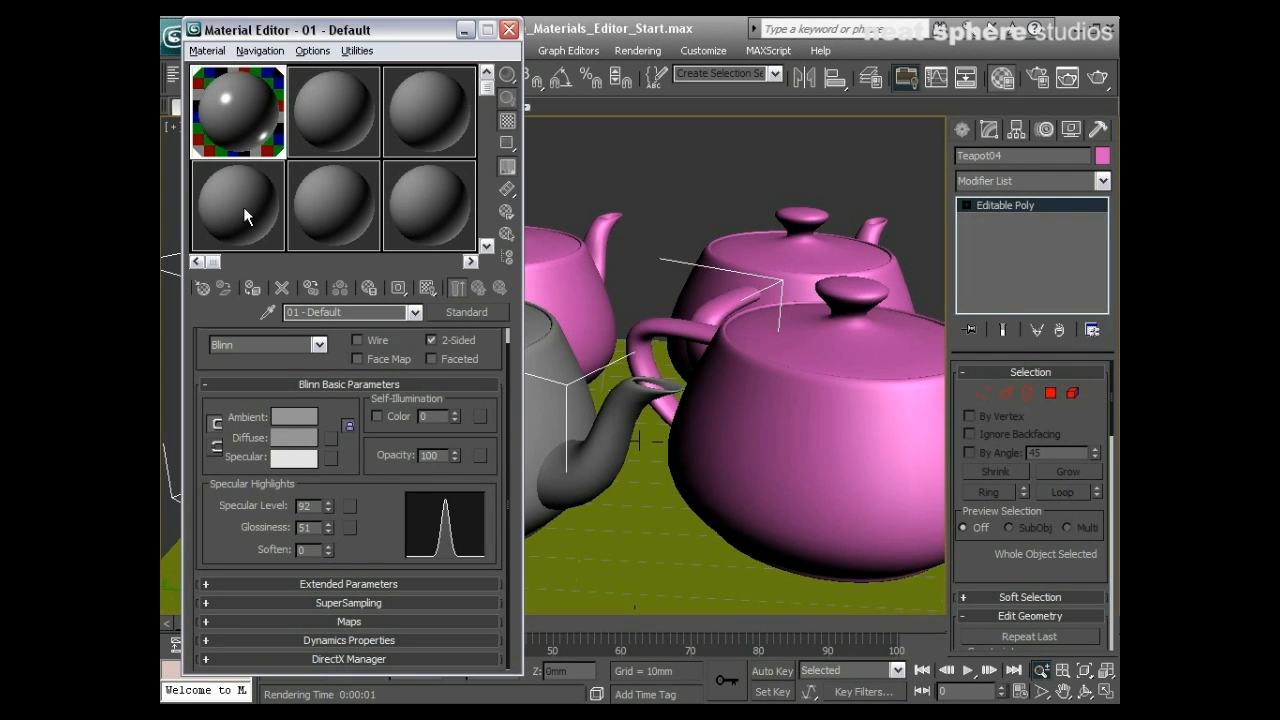
click(329, 530)
drag(329, 528, 336, 482)
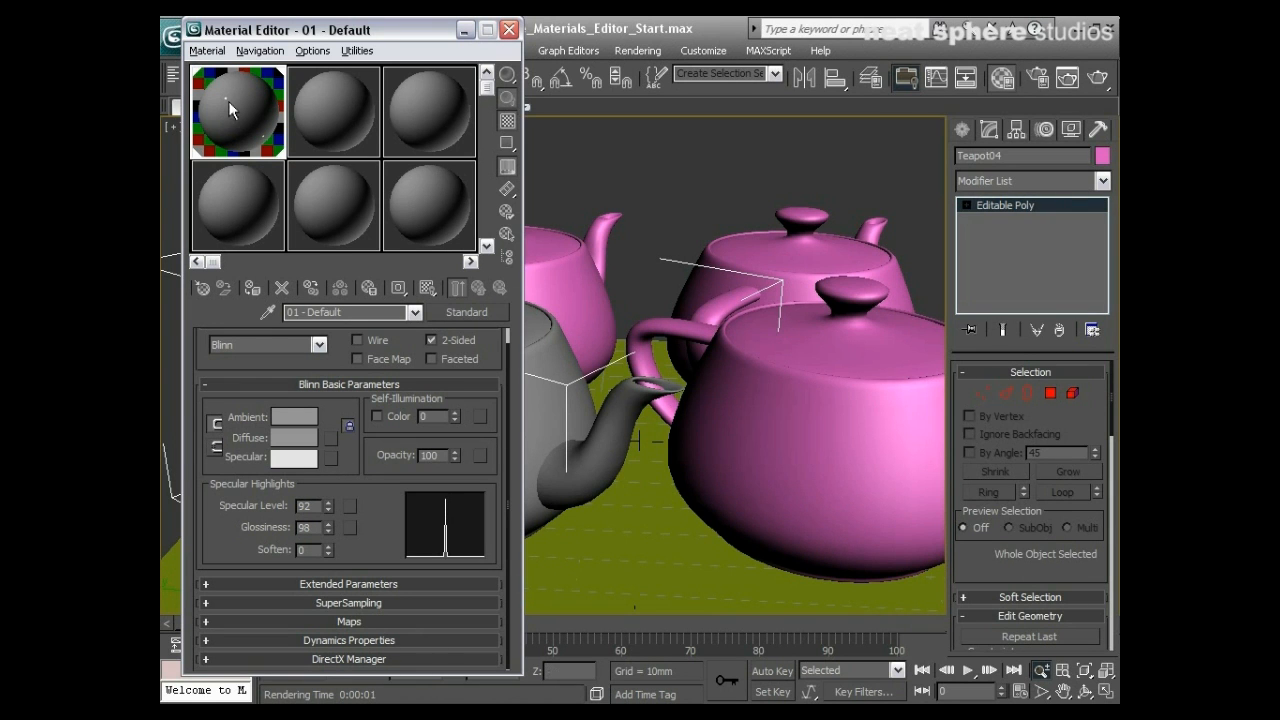
click(1097, 77)
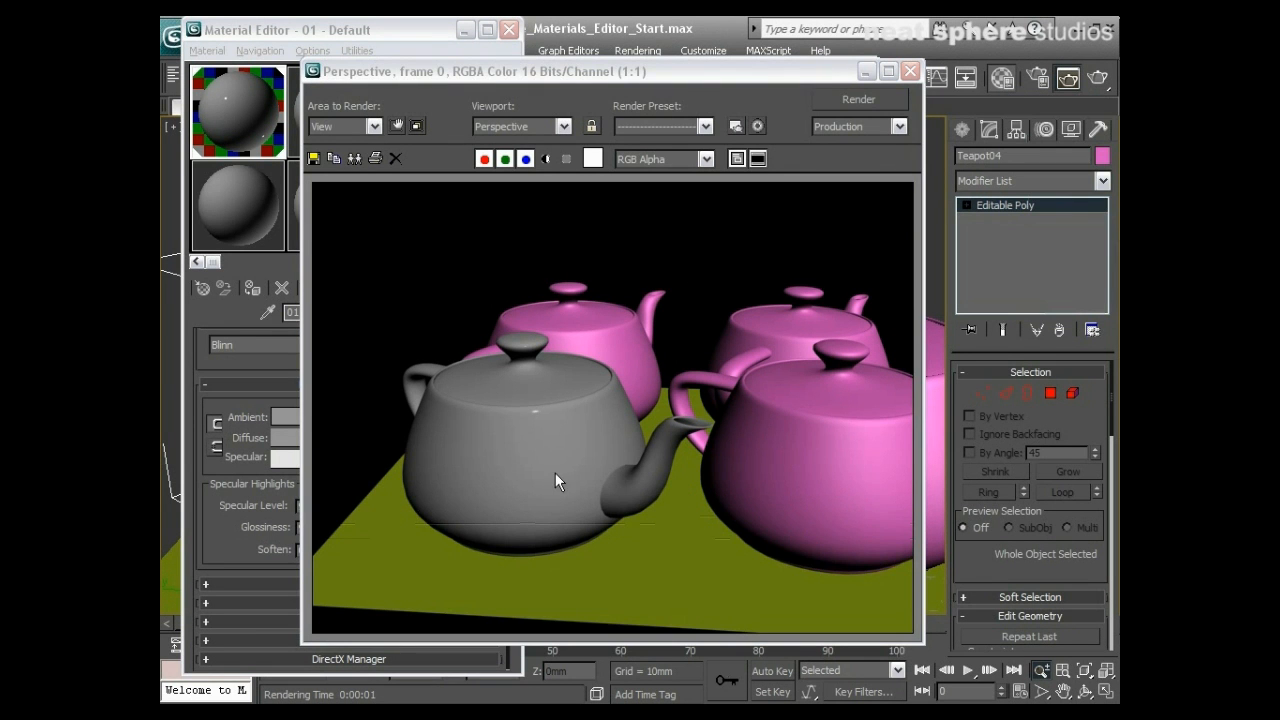
click(910, 71)
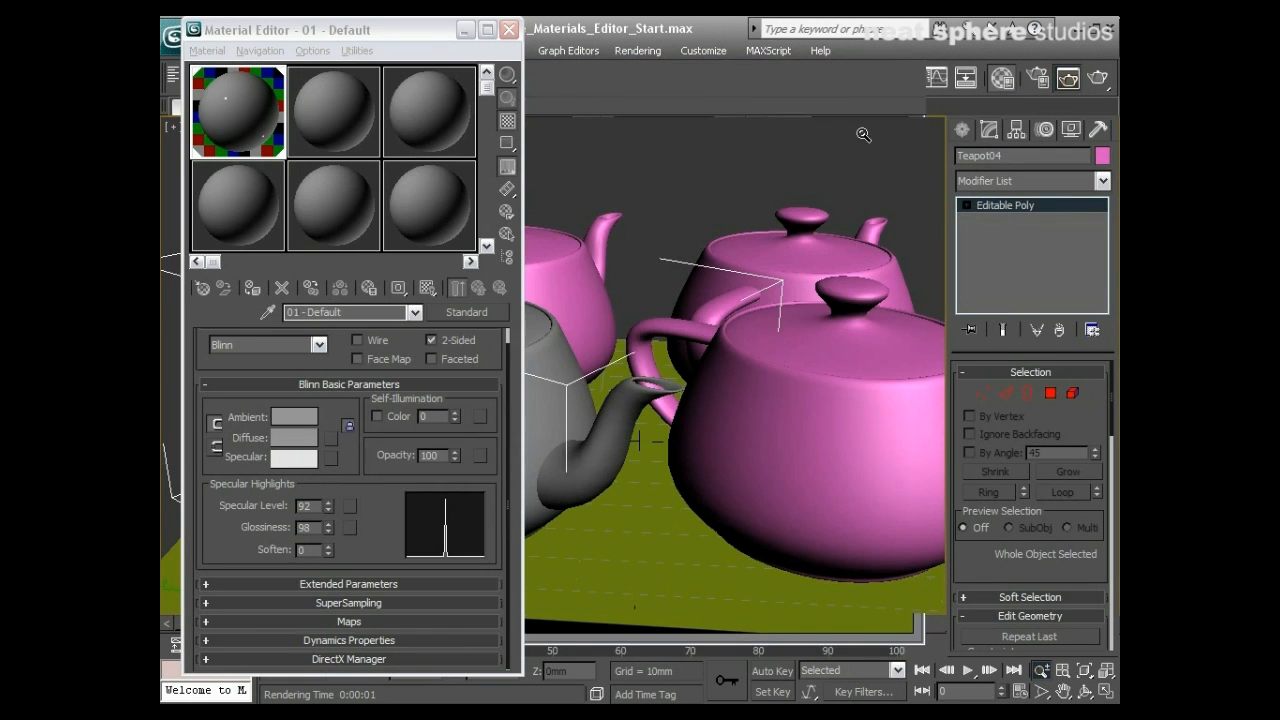
- Set glossiness 69 and specular level 135, render the teapot to compare the highlight, and close the render
drag(328, 530, 328, 551)
drag(328, 507, 329, 462)
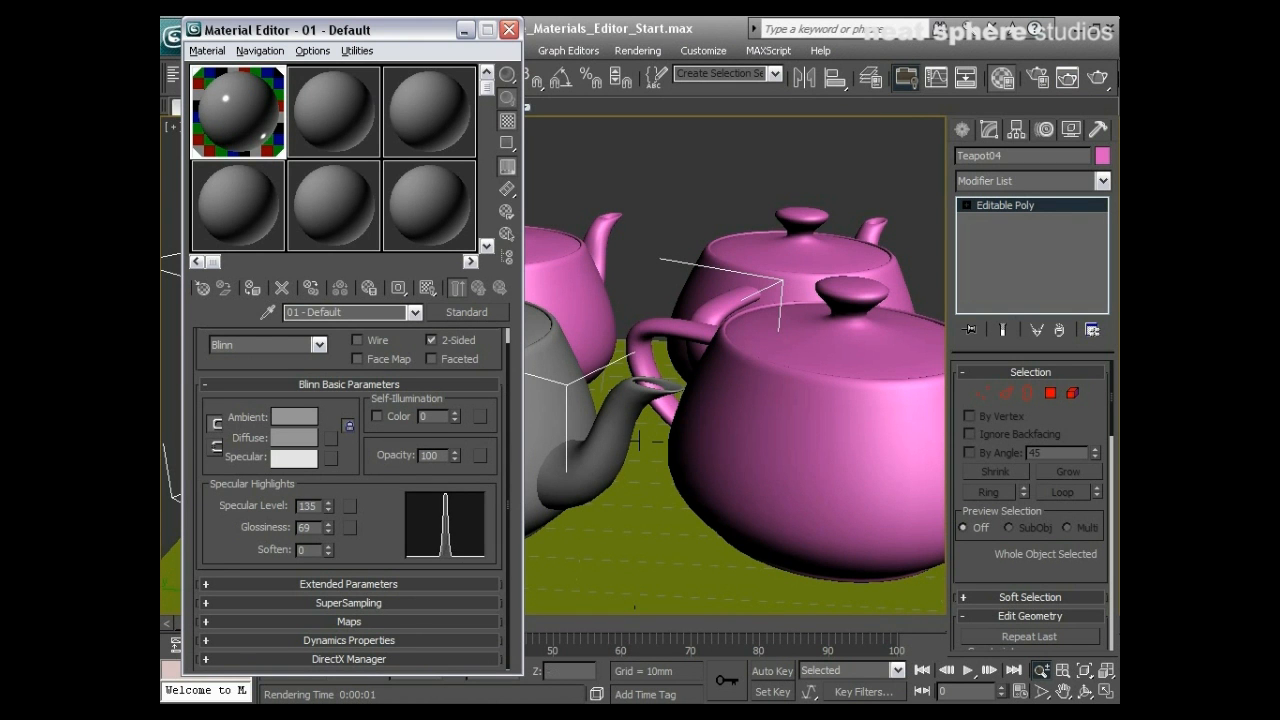
click(1099, 79)
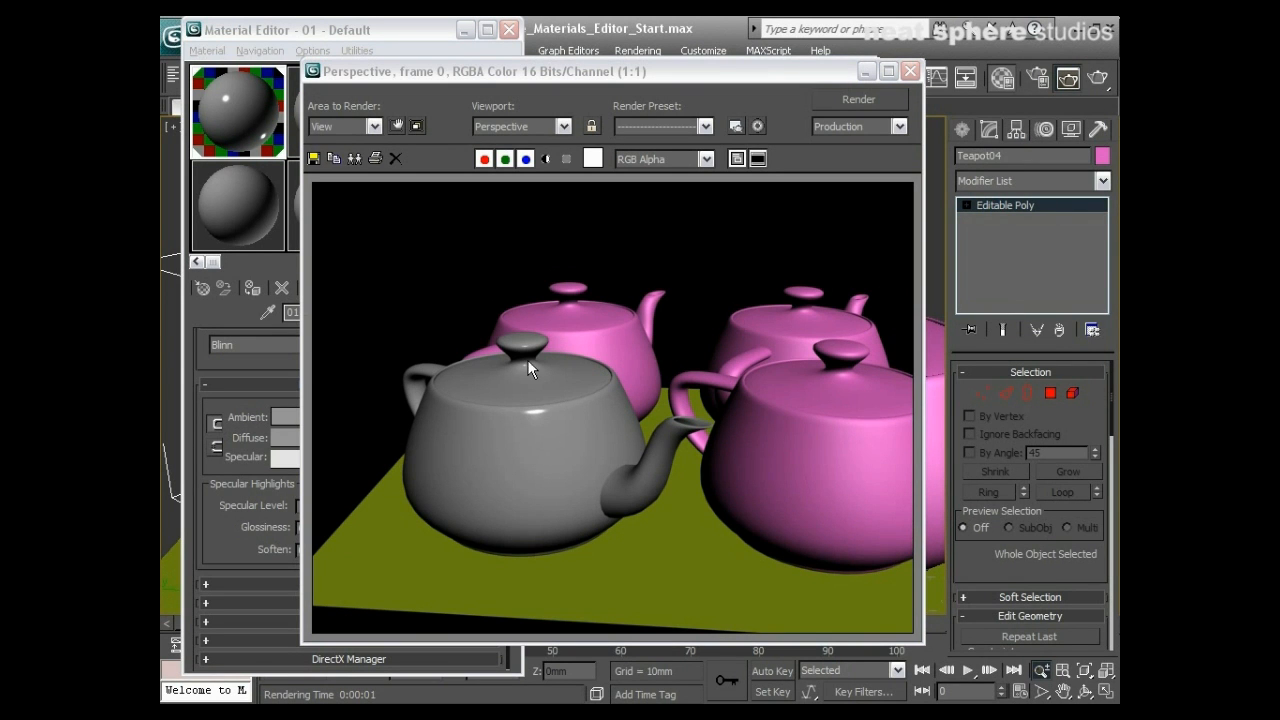
click(909, 71)
- Soften the highlight with specular level 21 and glossiness 14, render the teapot to check it, and close the render
drag(325, 503, 312, 586)
drag(329, 530, 335, 580)
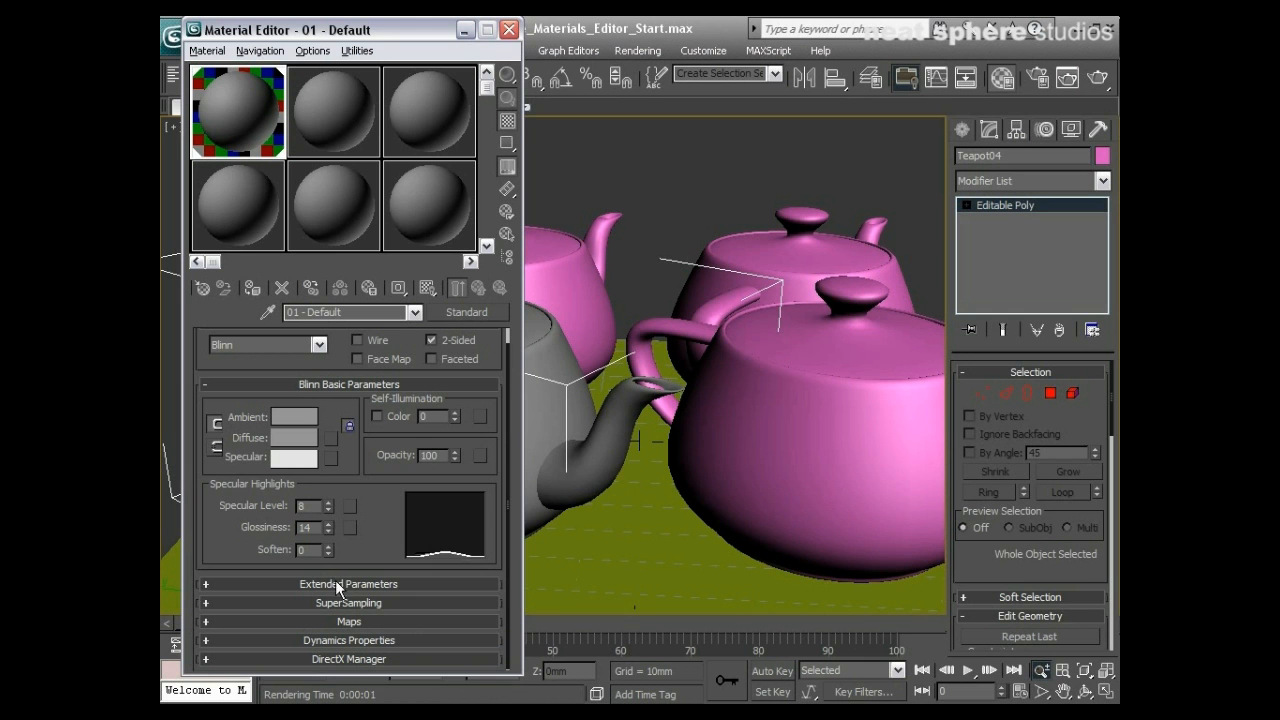
drag(329, 509, 330, 496)
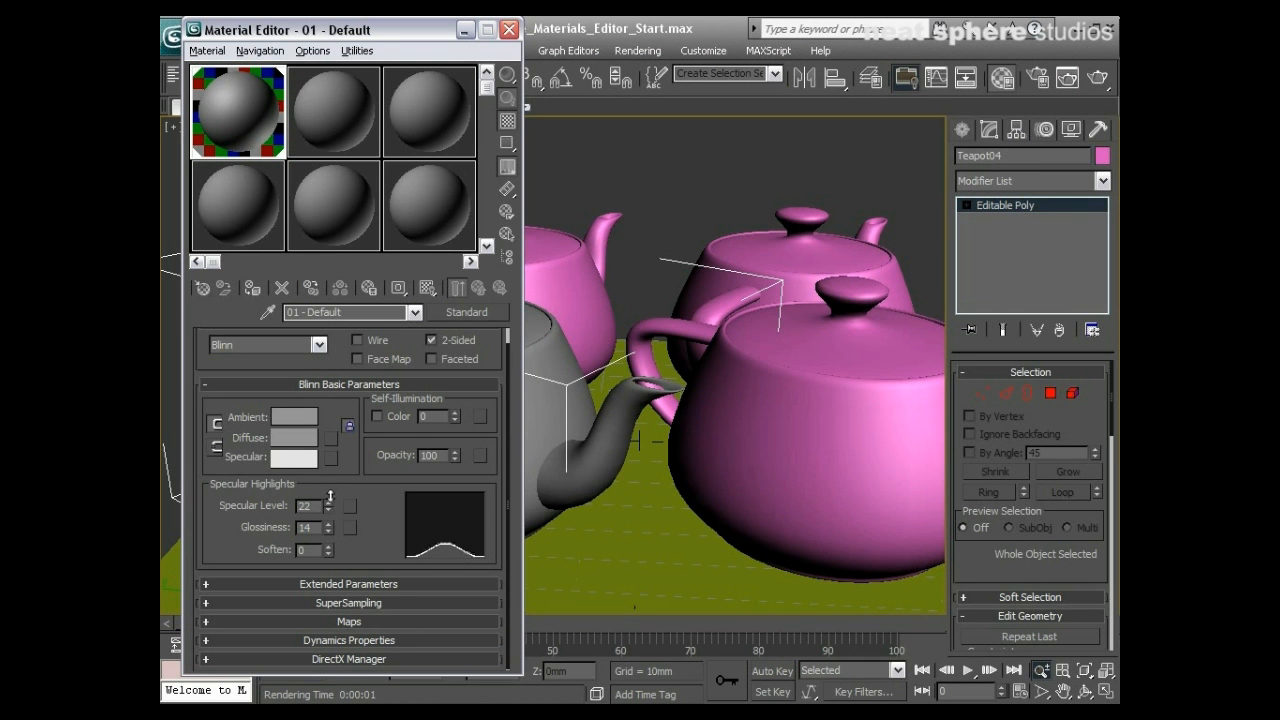
click(1097, 77)
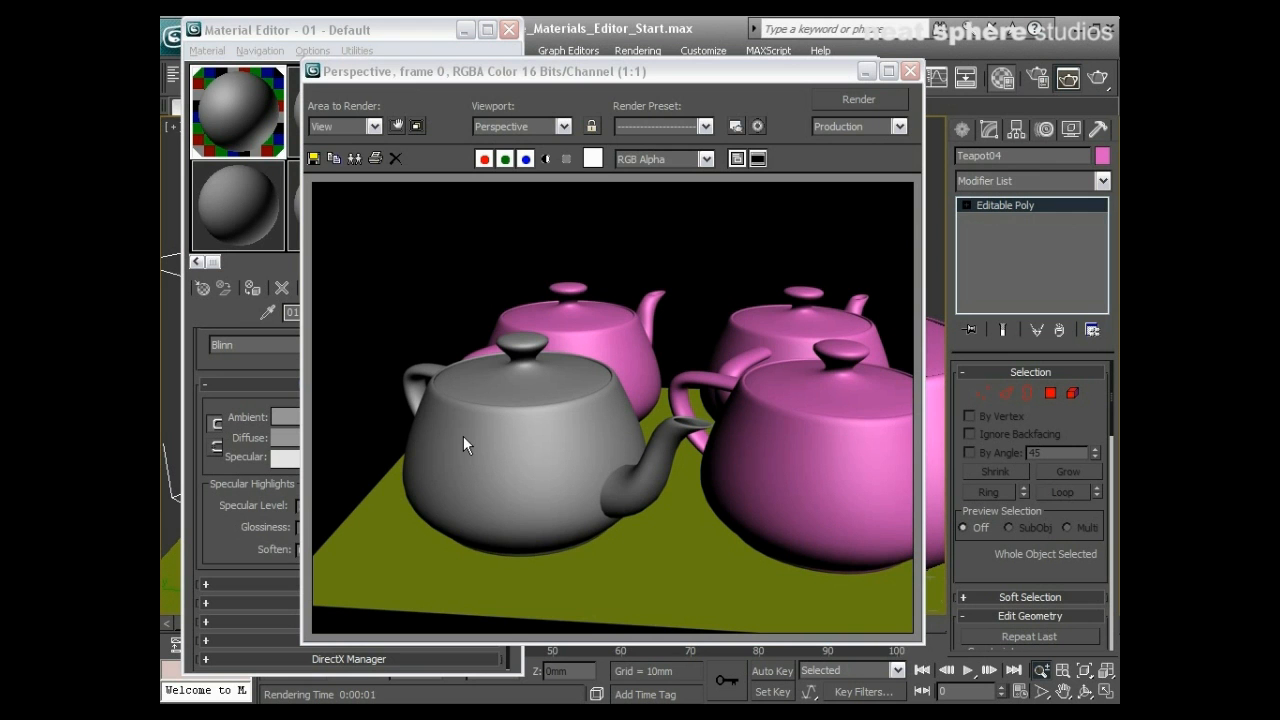
click(910, 71)
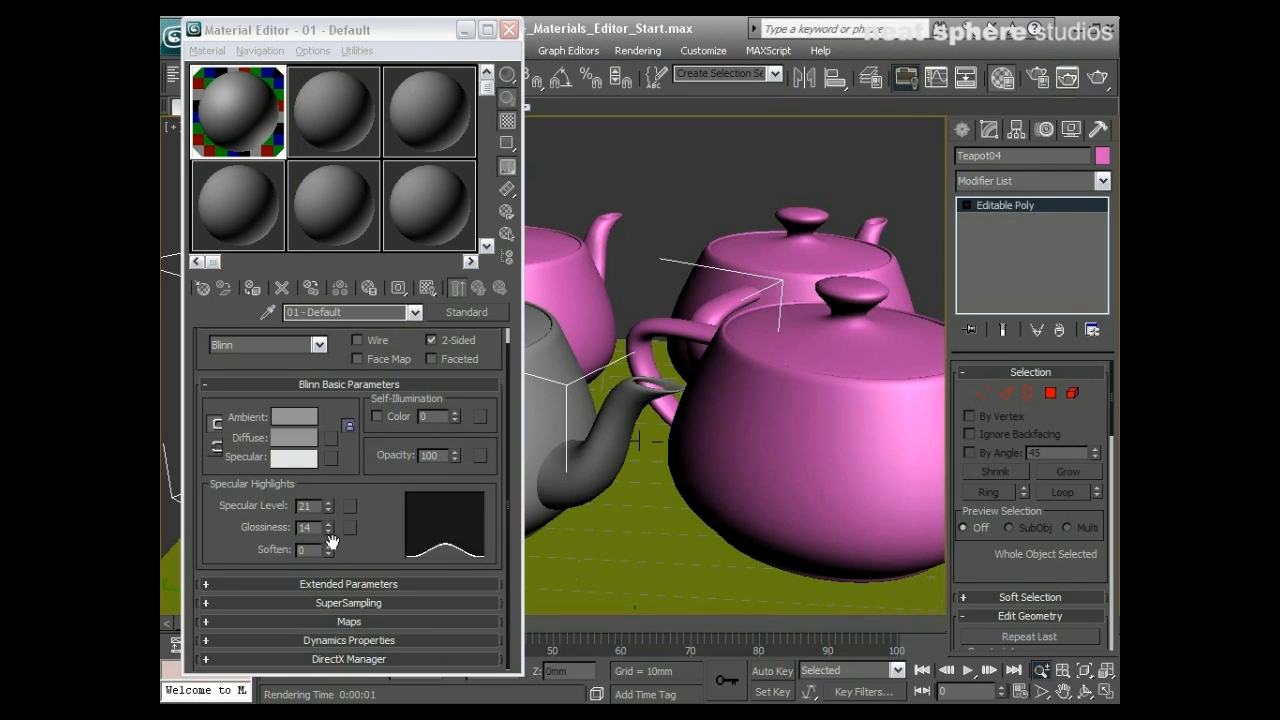
- Examine the material's extended parameters for advanced transparency, wire and reflection dimming, and collapse them again
click(379, 508)
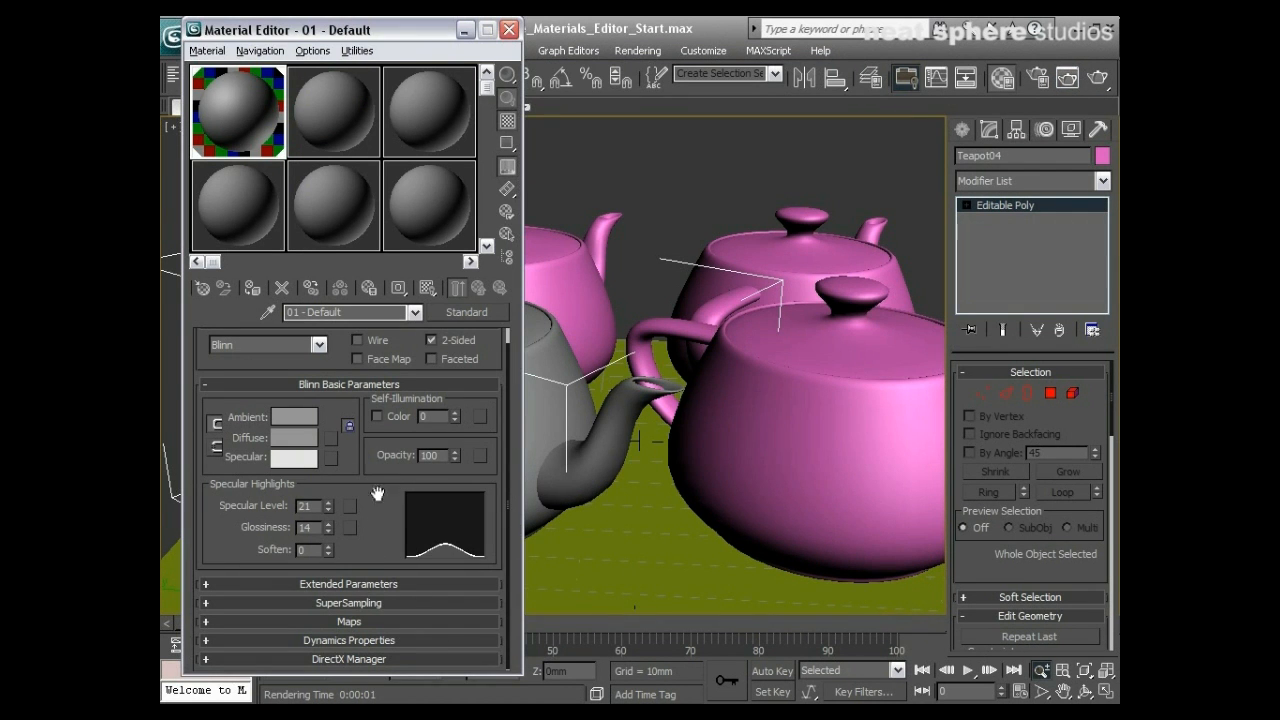
click(376, 586)
drag(410, 606, 400, 520)
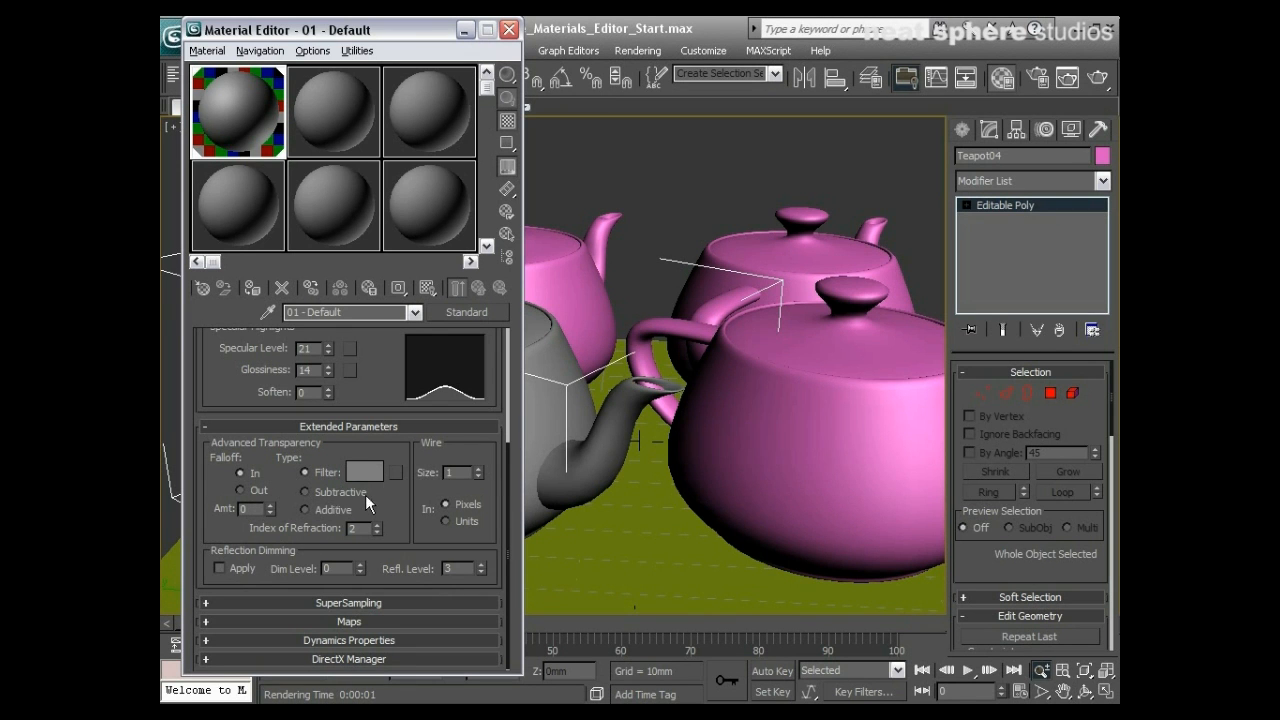
drag(380, 494, 370, 552)
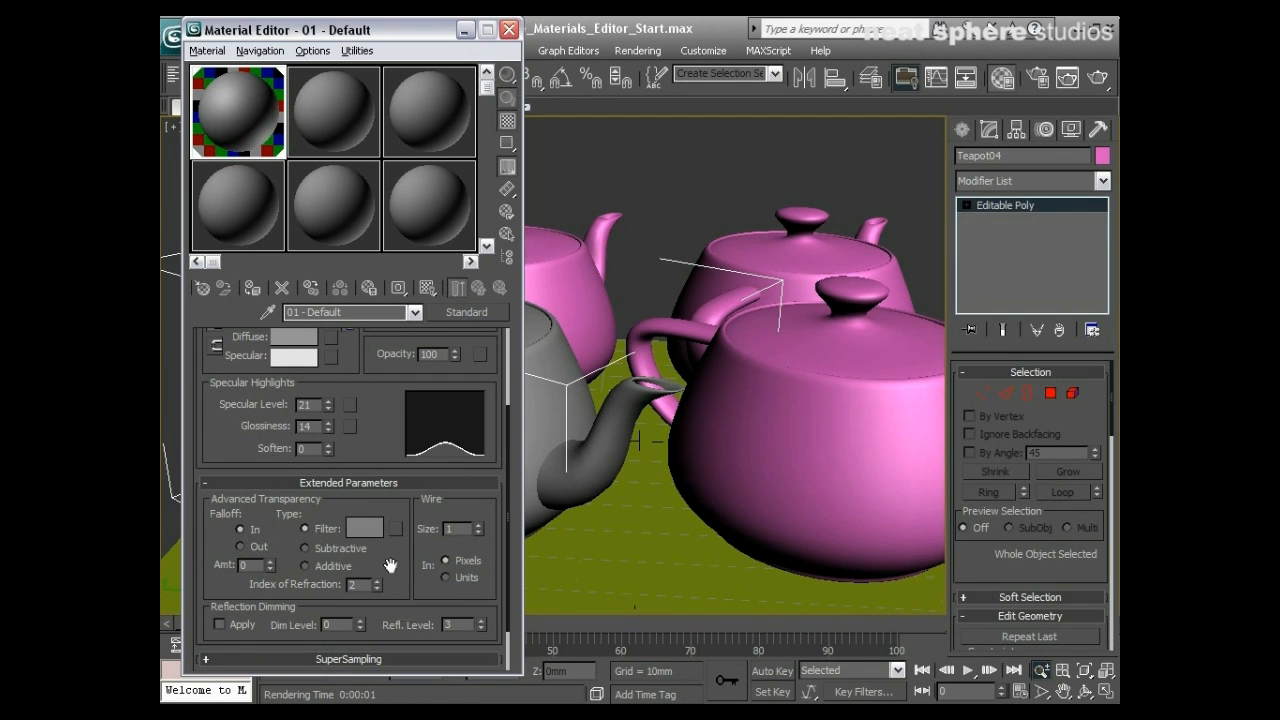
drag(390, 566, 404, 521)
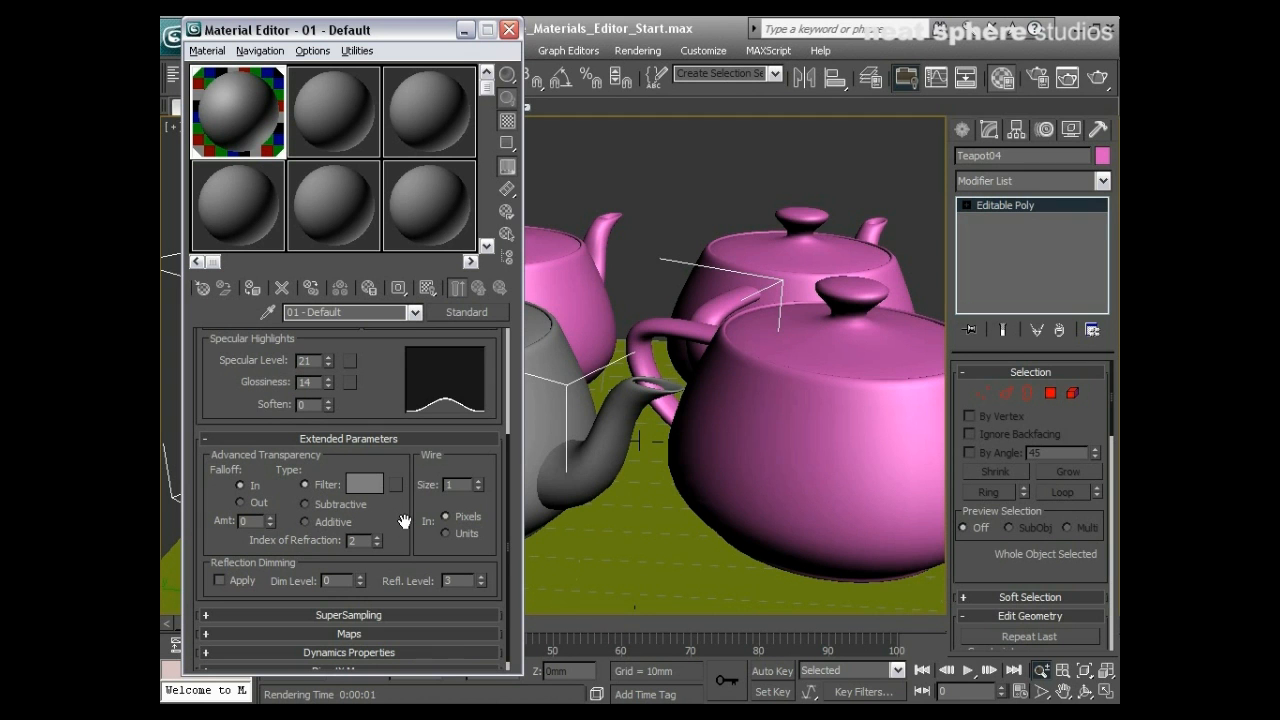
click(416, 436)
click(366, 583)
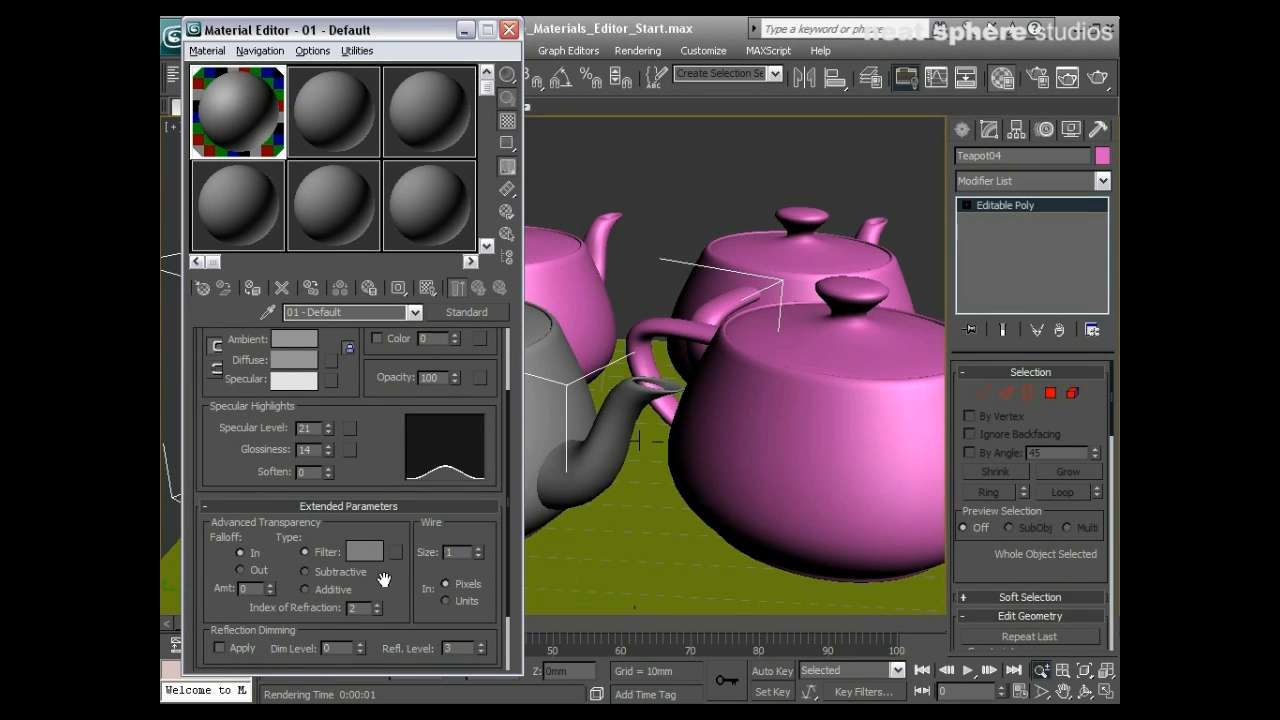
click(325, 509)
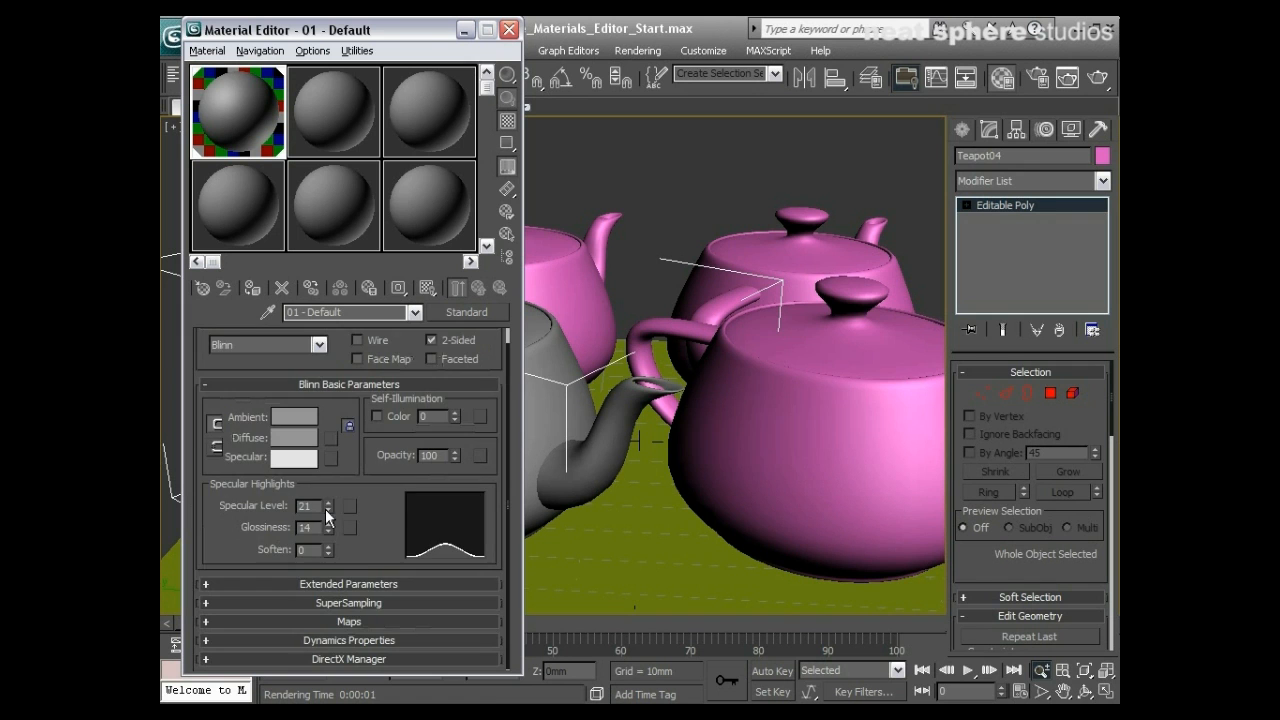
- Collapse the material's Blinn Basic Parameters and Shader Basic Parameters sections
click(396, 384)
click(386, 339)
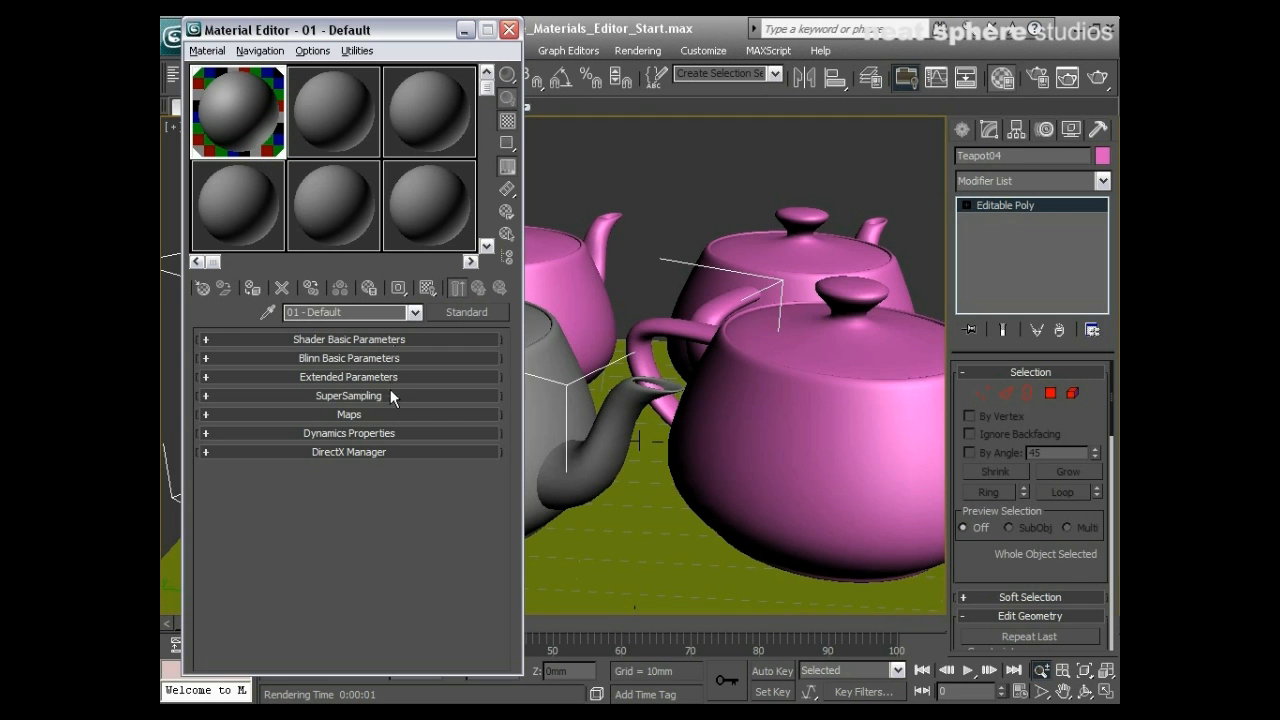
click(389, 379)
click(389, 379)
- Examine the material's SuperSampling settings and its list of map channels, collapsing each section after viewing
click(389, 395)
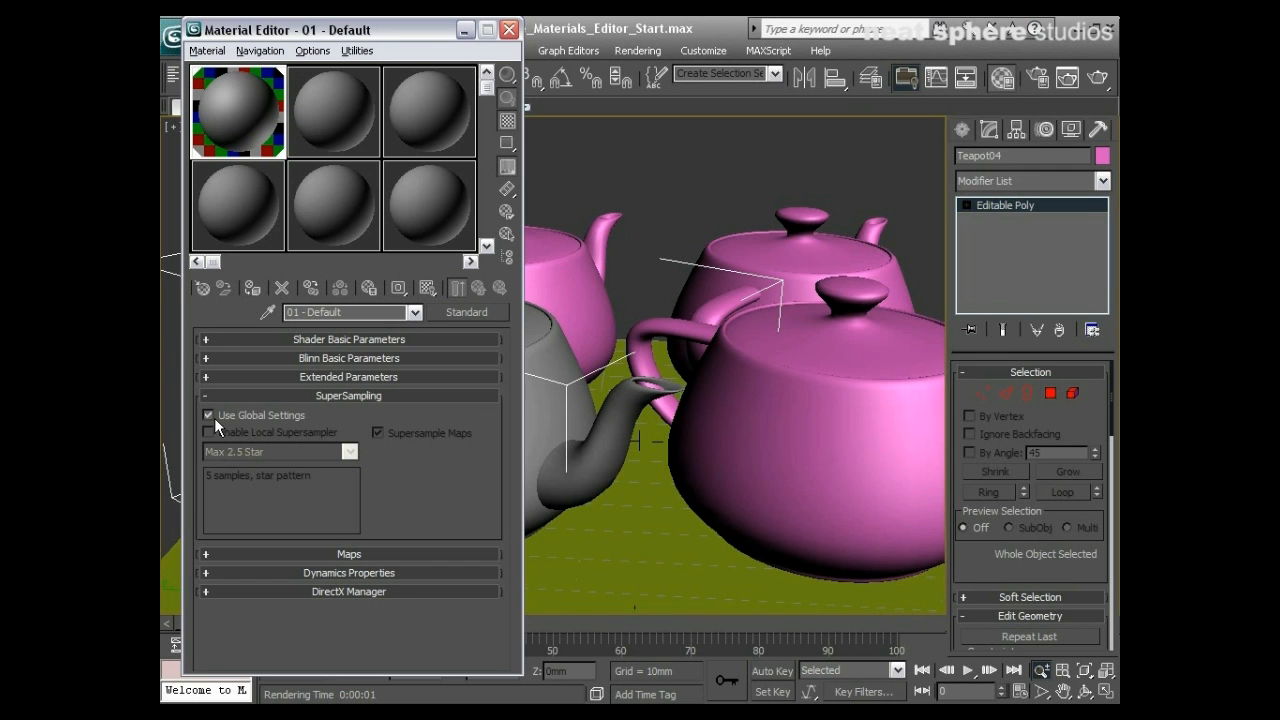
click(237, 397)
click(245, 414)
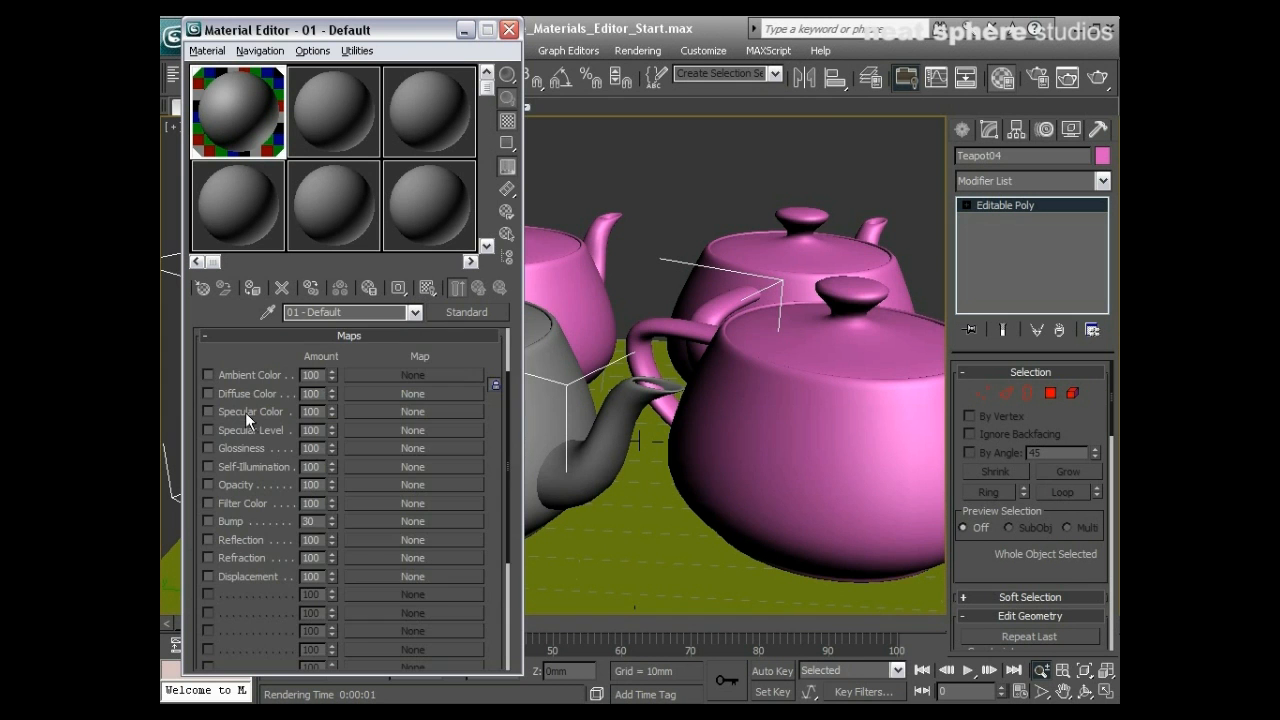
scroll(507, 434, up, 2)
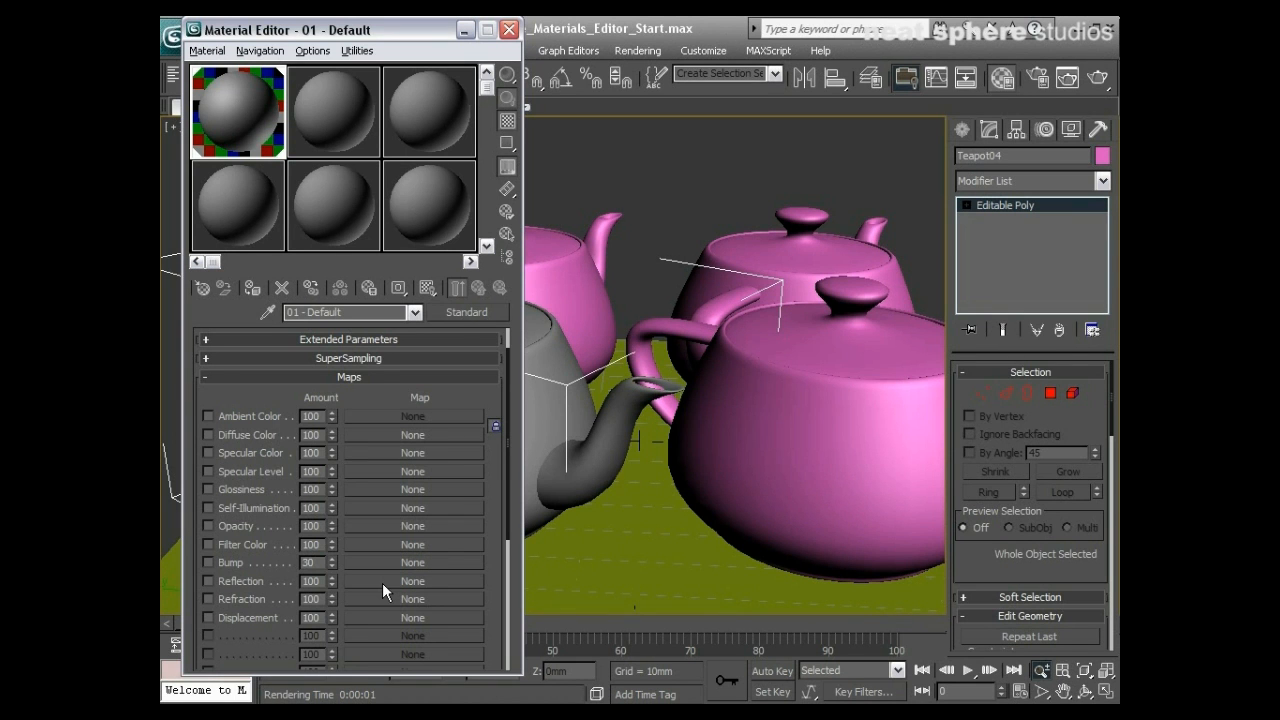
click(354, 378)
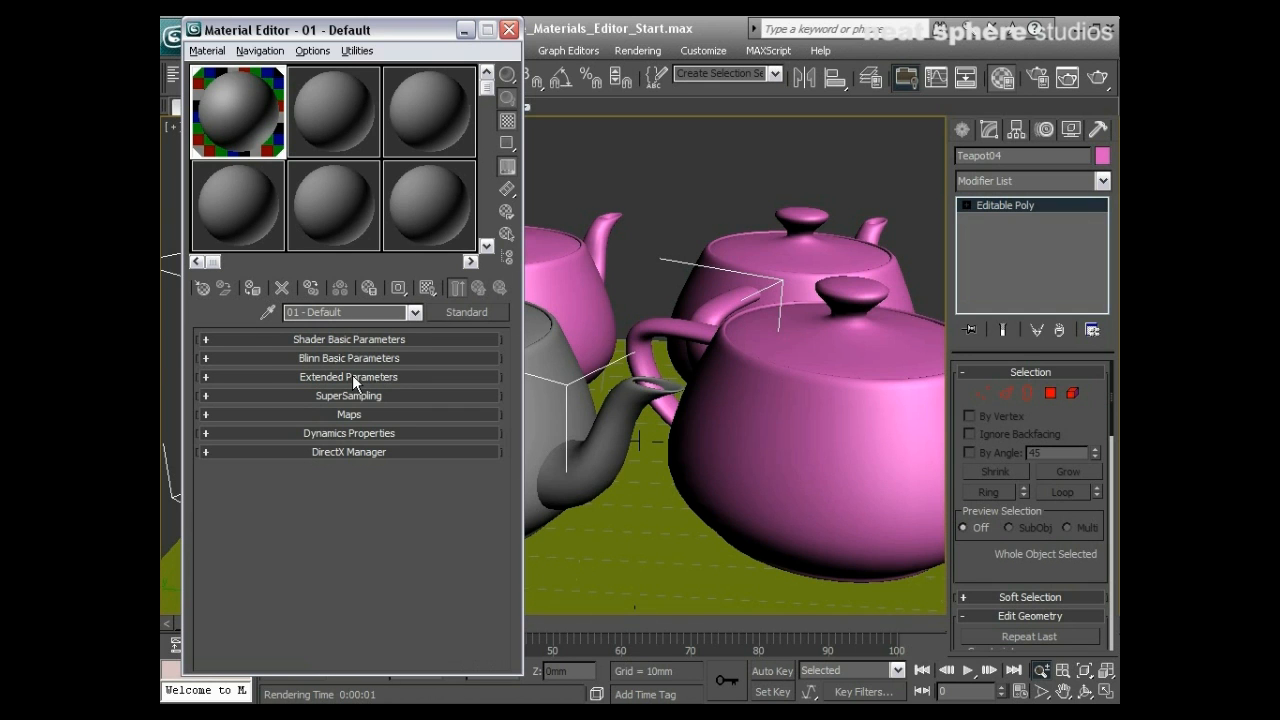
- Examine the Dynamics Properties and the DirectX Manager's plugin material choices, leaving the plugin material at None and both sections collapsed
click(352, 435)
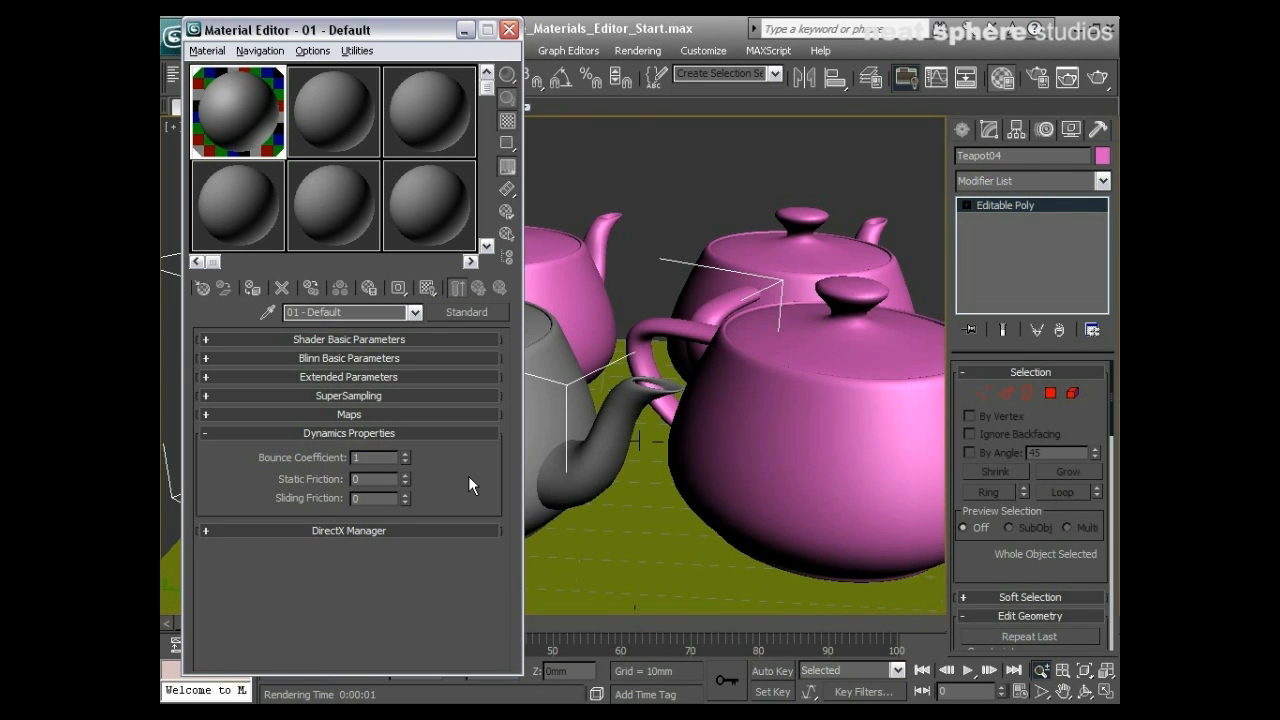
click(436, 435)
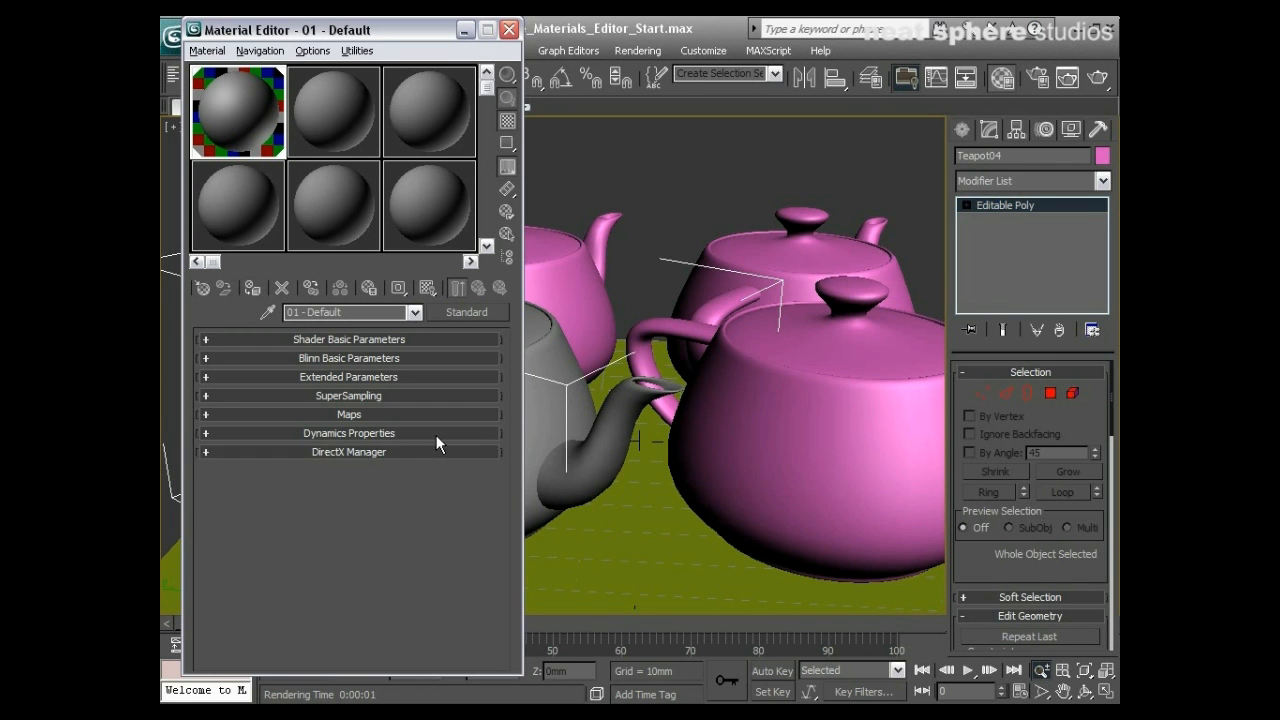
click(436, 455)
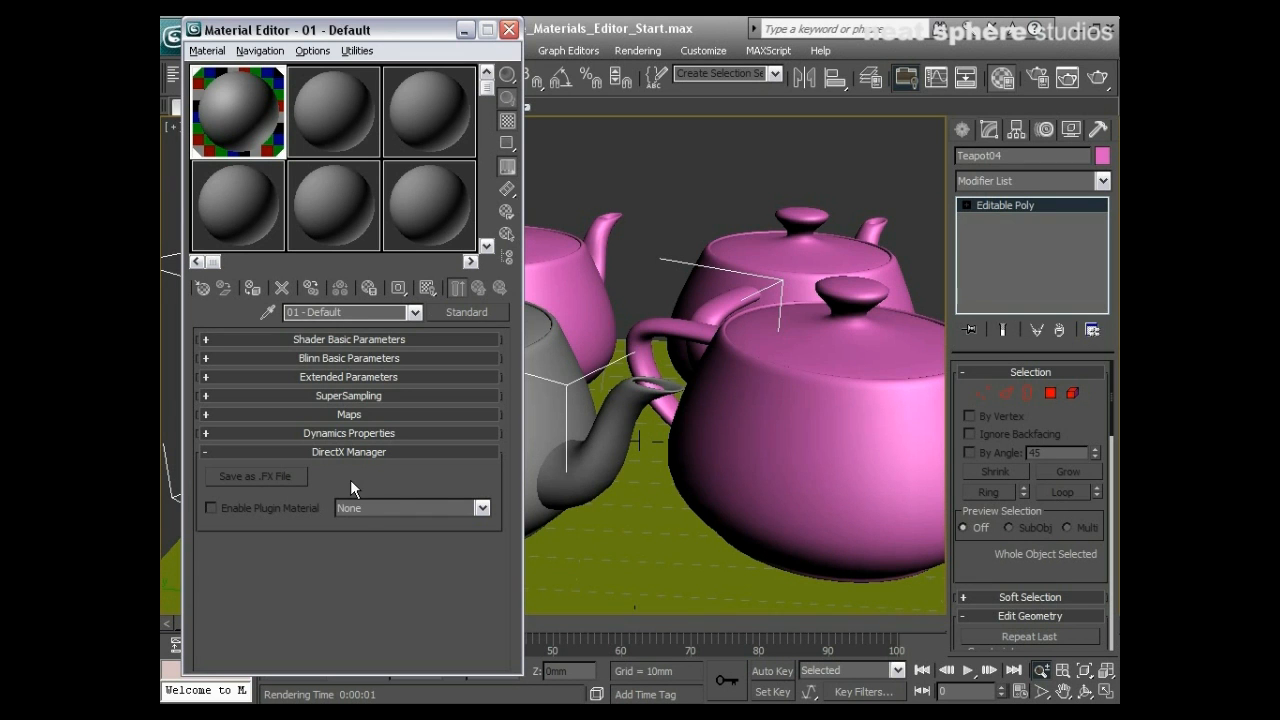
click(482, 508)
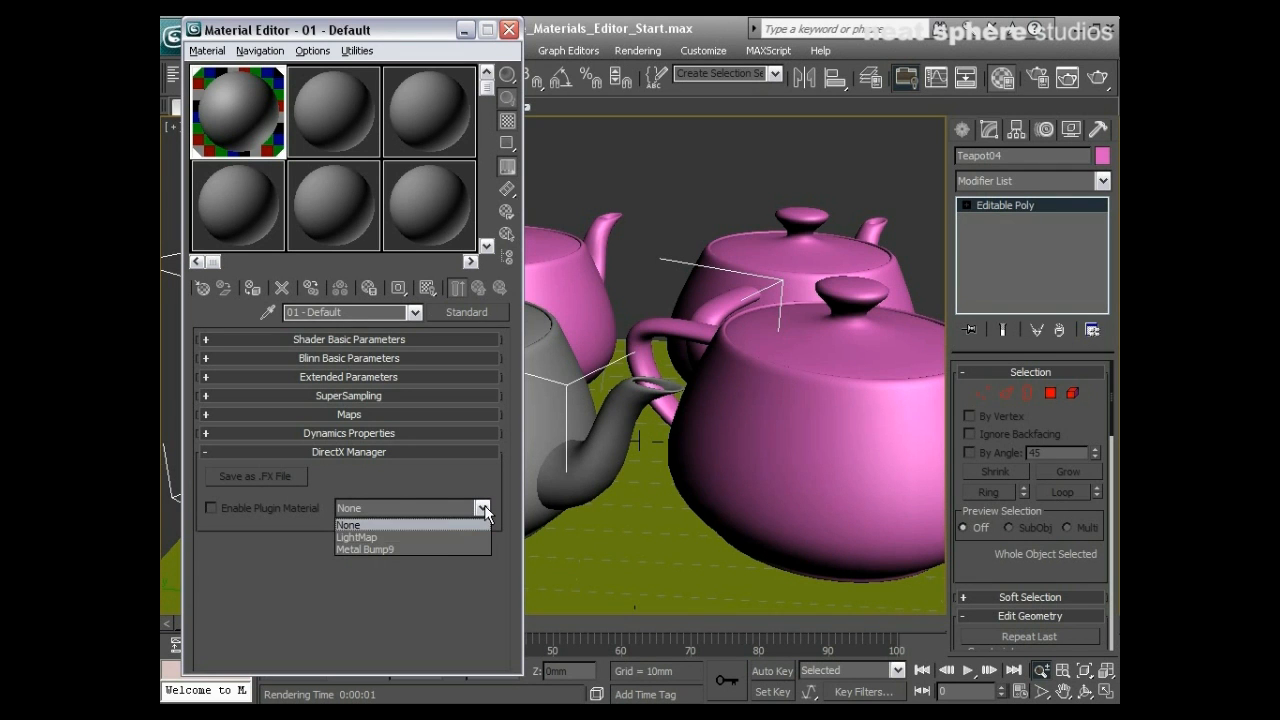
click(444, 569)
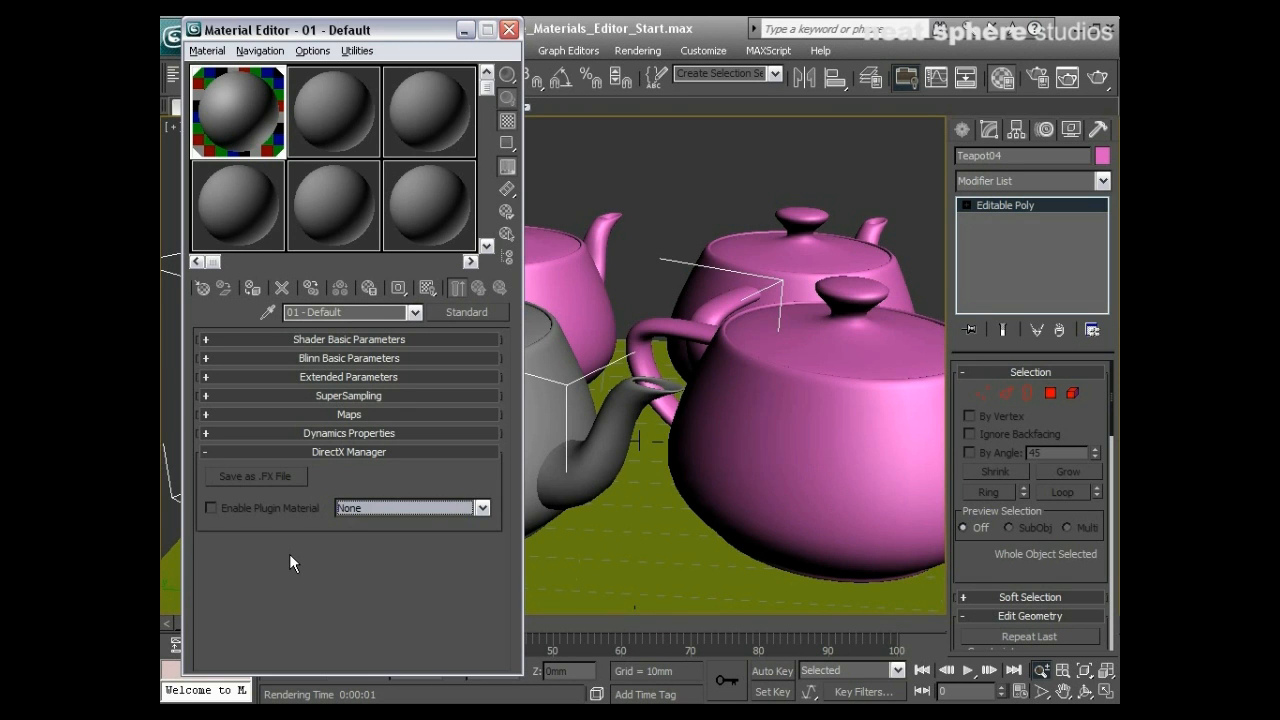
click(271, 452)
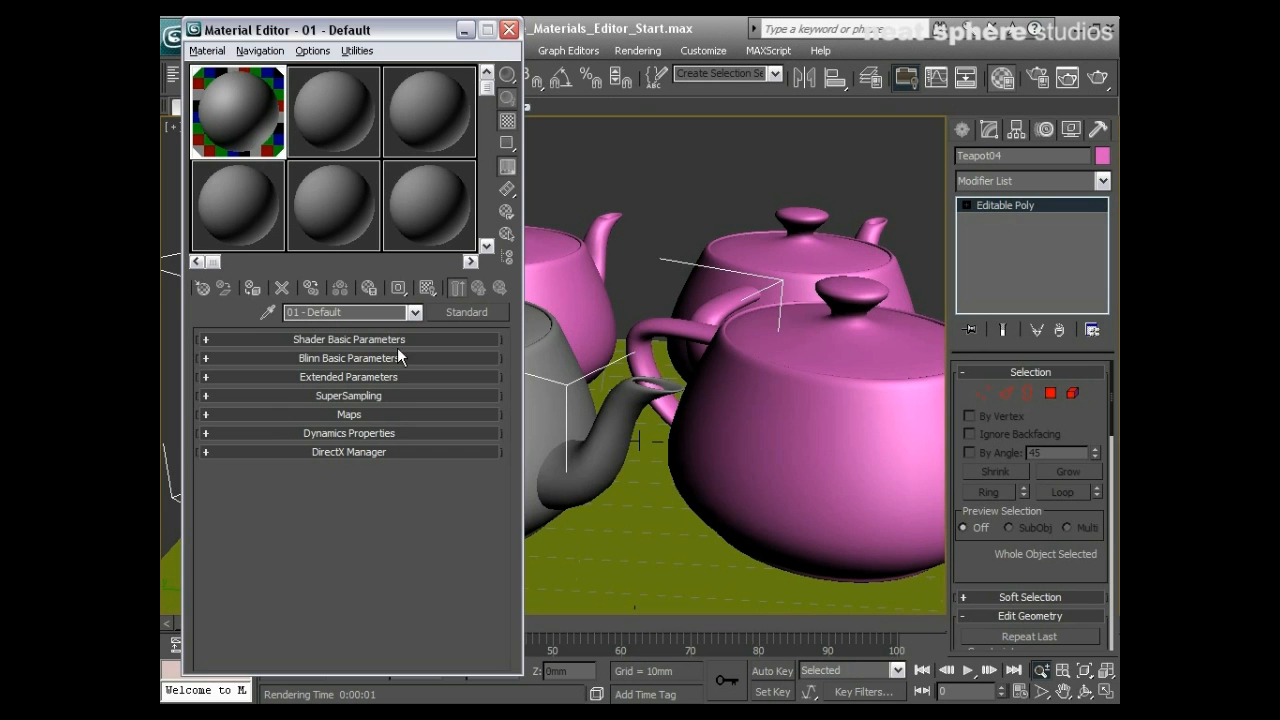
- Reposition the Material Editor window slightly and expand the Maps section to show the material's map channels
drag(285, 20, 300, 30)
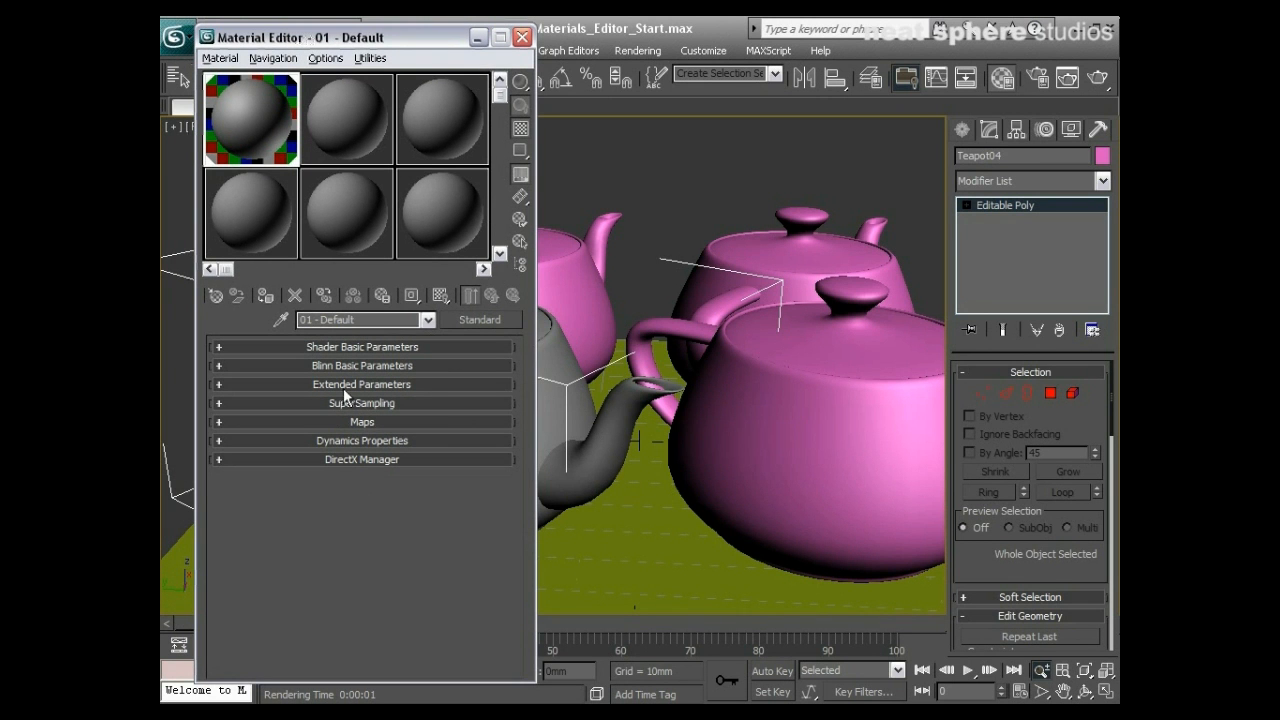
click(383, 421)
drag(386, 362, 366, 431)
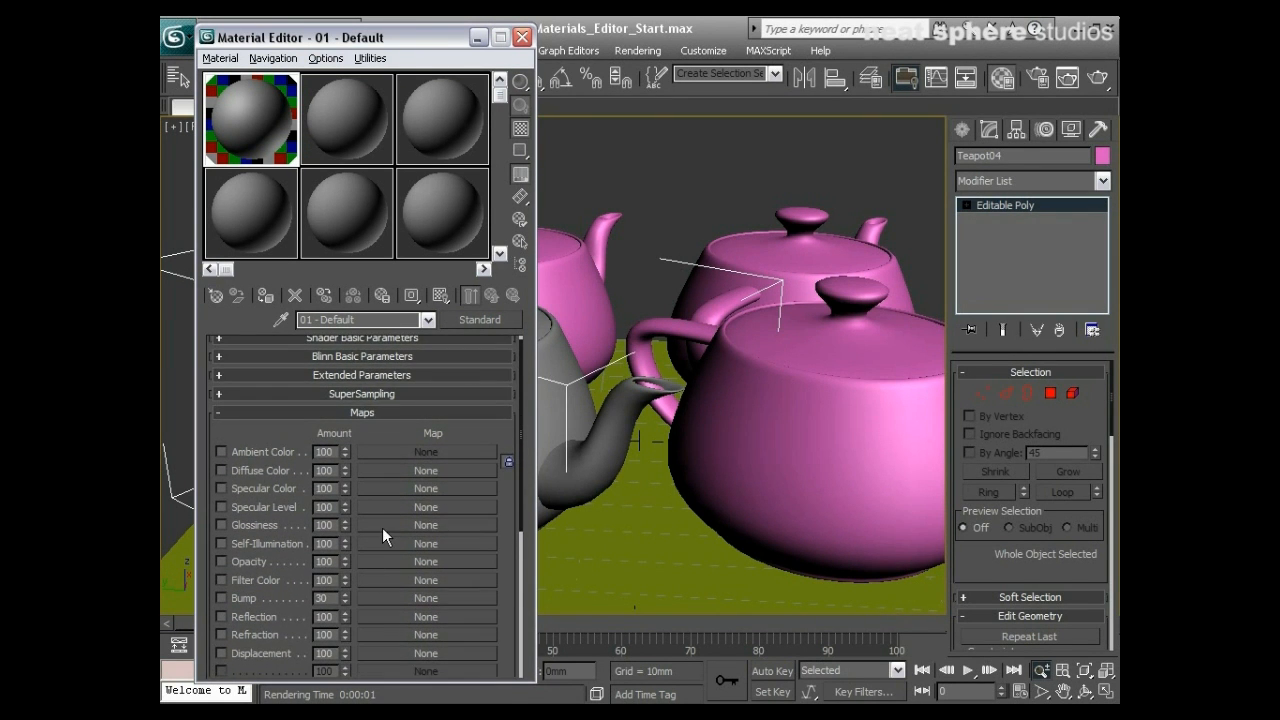